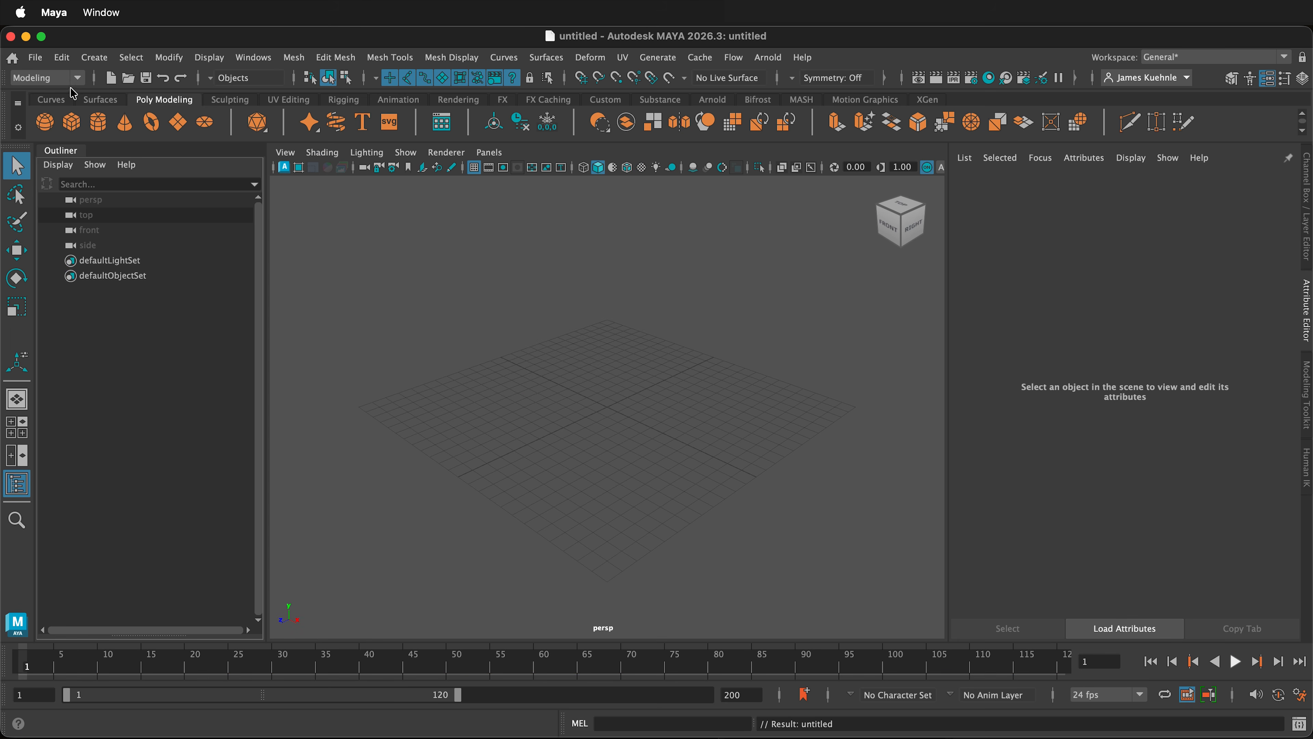
Step: Create a polygon cylinder for the torso and stretch it vertically to a Y scale of about 1.285
{"action": "left_click", "coordinate": [99, 122]}
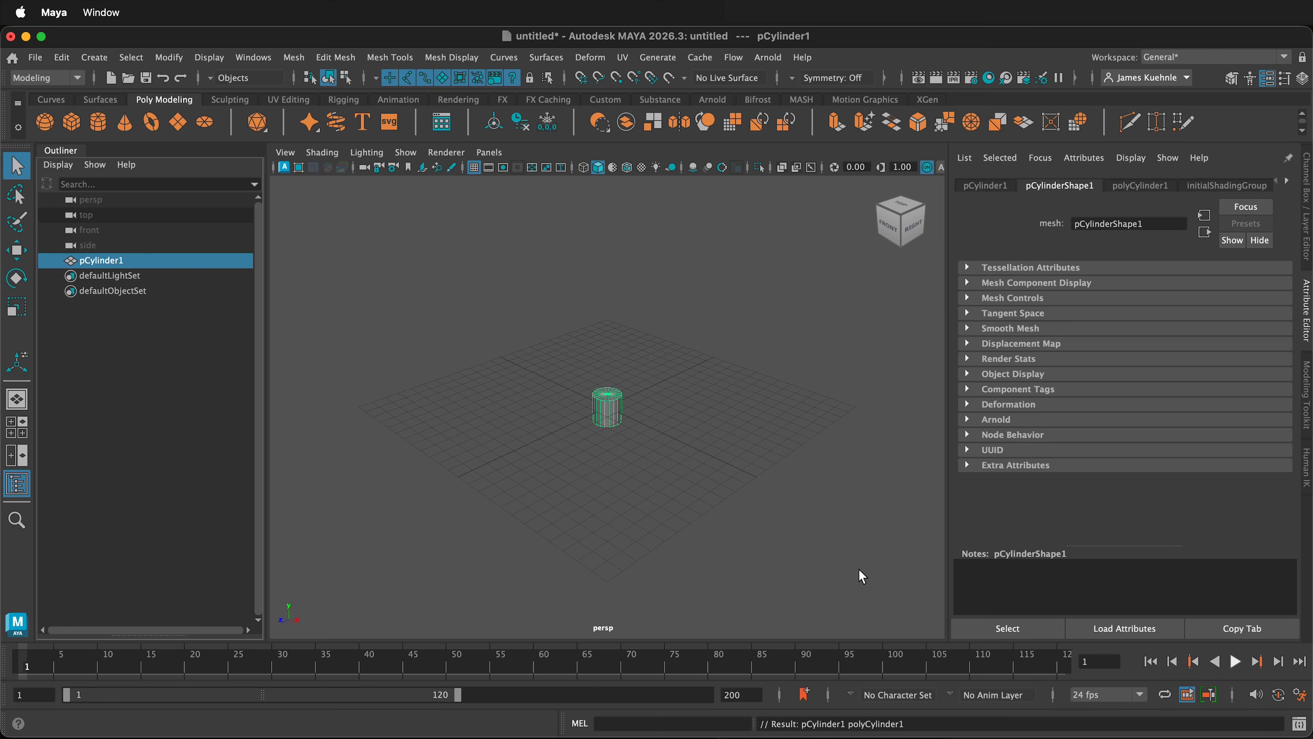
{"action": "key", "text": "f"}
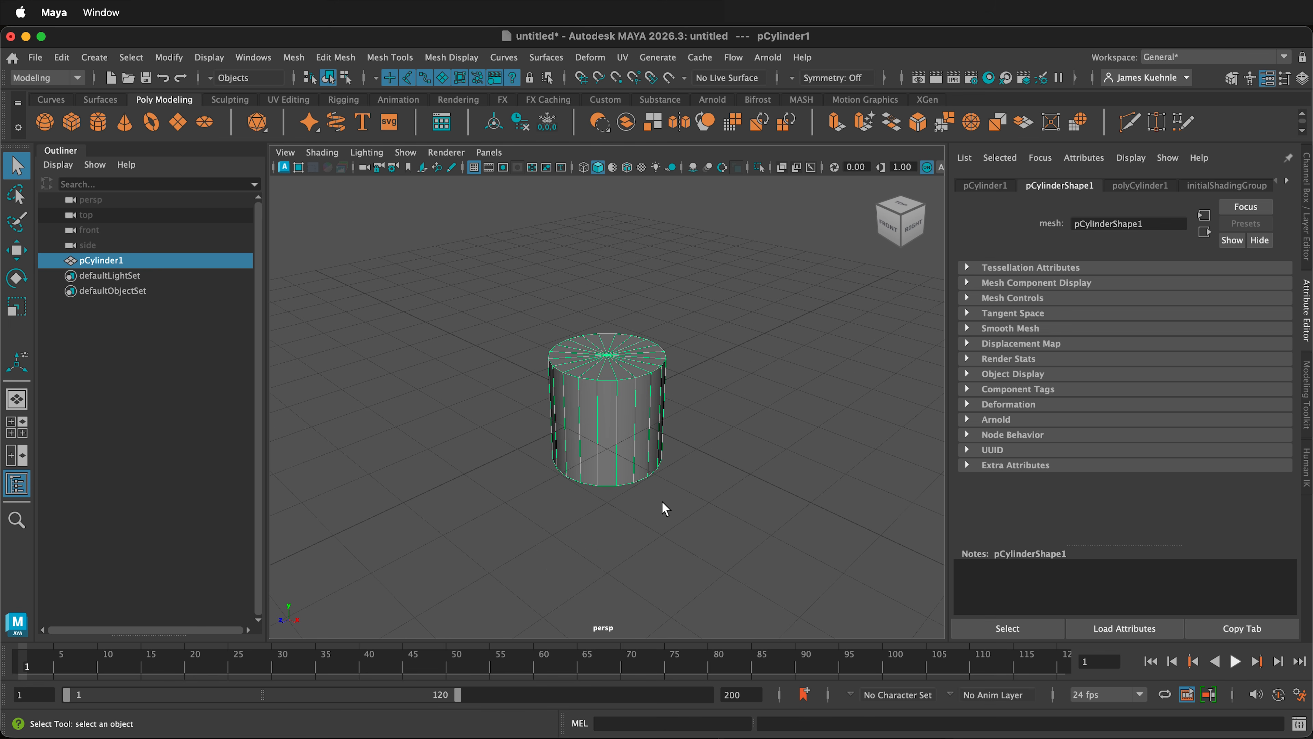
{"action": "mouse_move", "coordinate": [662, 504]}
{"action": "left_mouse_down", "text": "alt"}
{"action": "mouse_move", "coordinate": [656, 490]}
{"action": "mouse_move", "coordinate": [621, 487]}
{"action": "mouse_move", "coordinate": [653, 497]}
{"action": "left_mouse_up", "text": "alt"}
{"action": "key", "text": "r"}
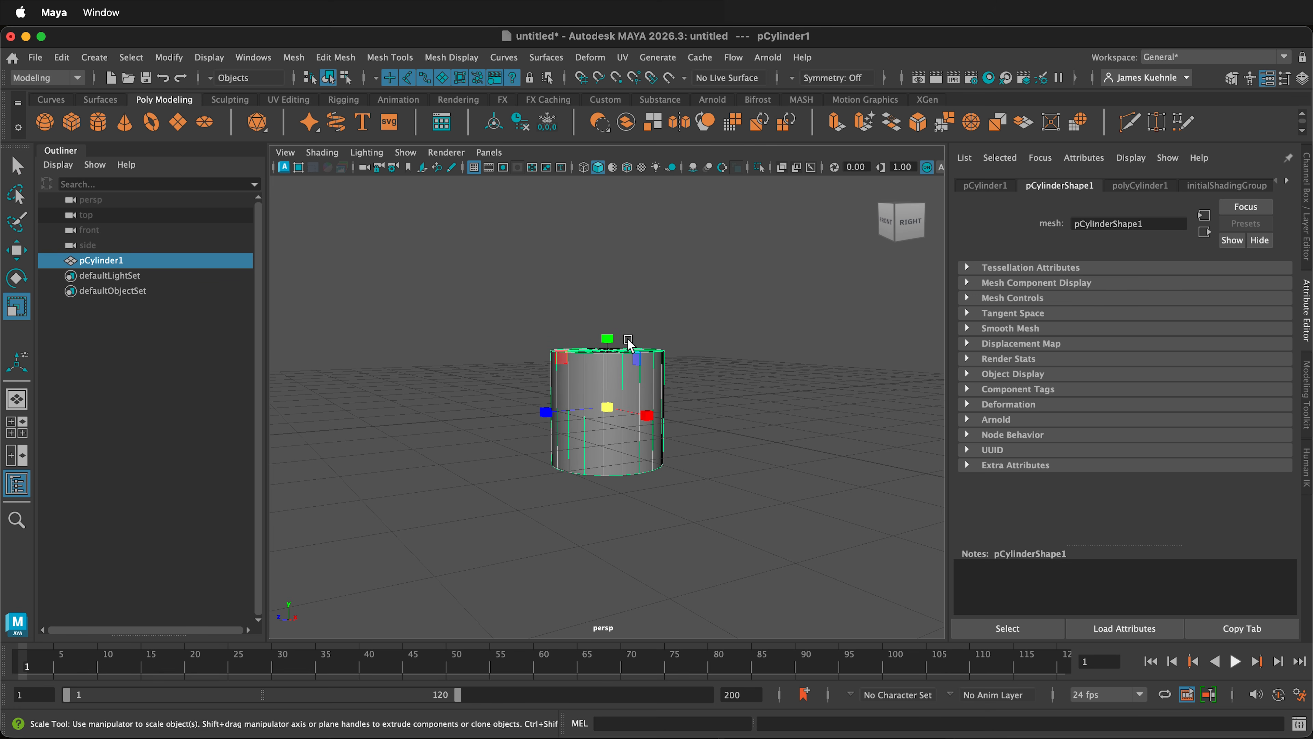
{"action": "left_click_drag", "start_coordinate": [612, 346], "coordinate": [601, 300]}
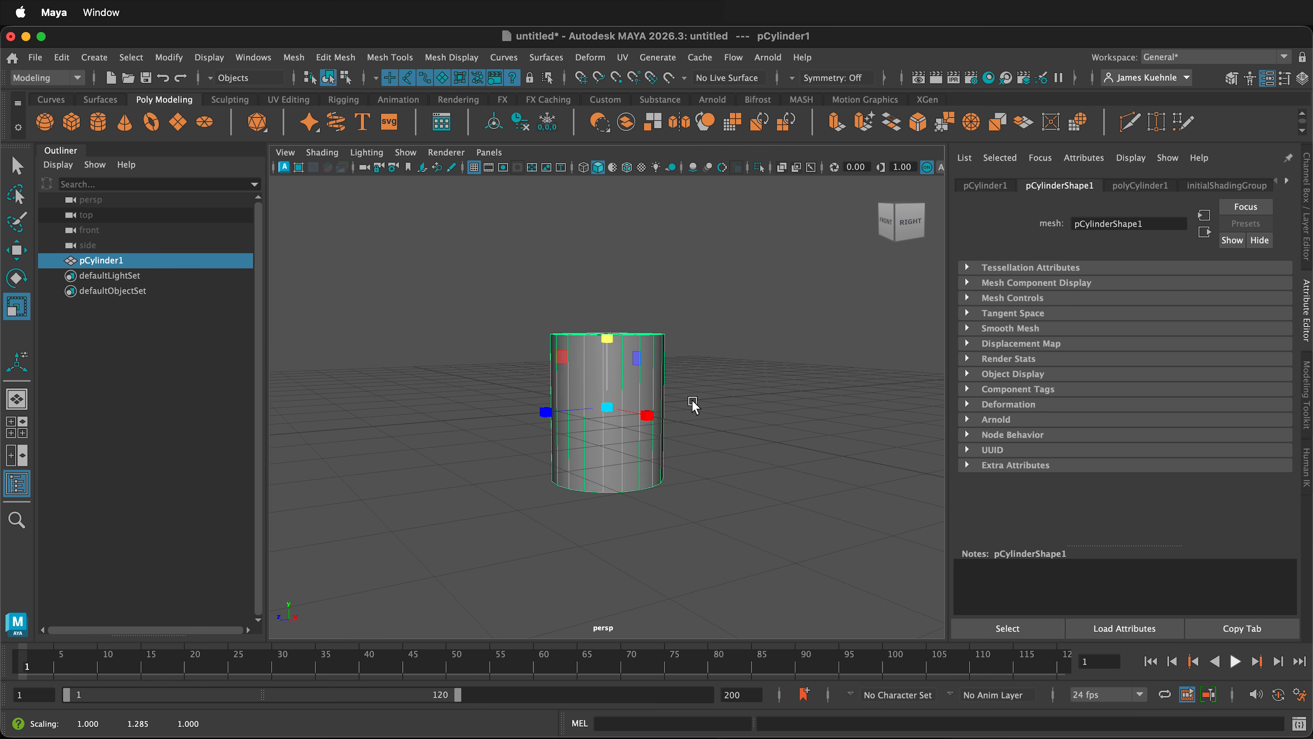
{"action": "left_click", "coordinate": [692, 411]}
{"action": "key", "text": "z"}
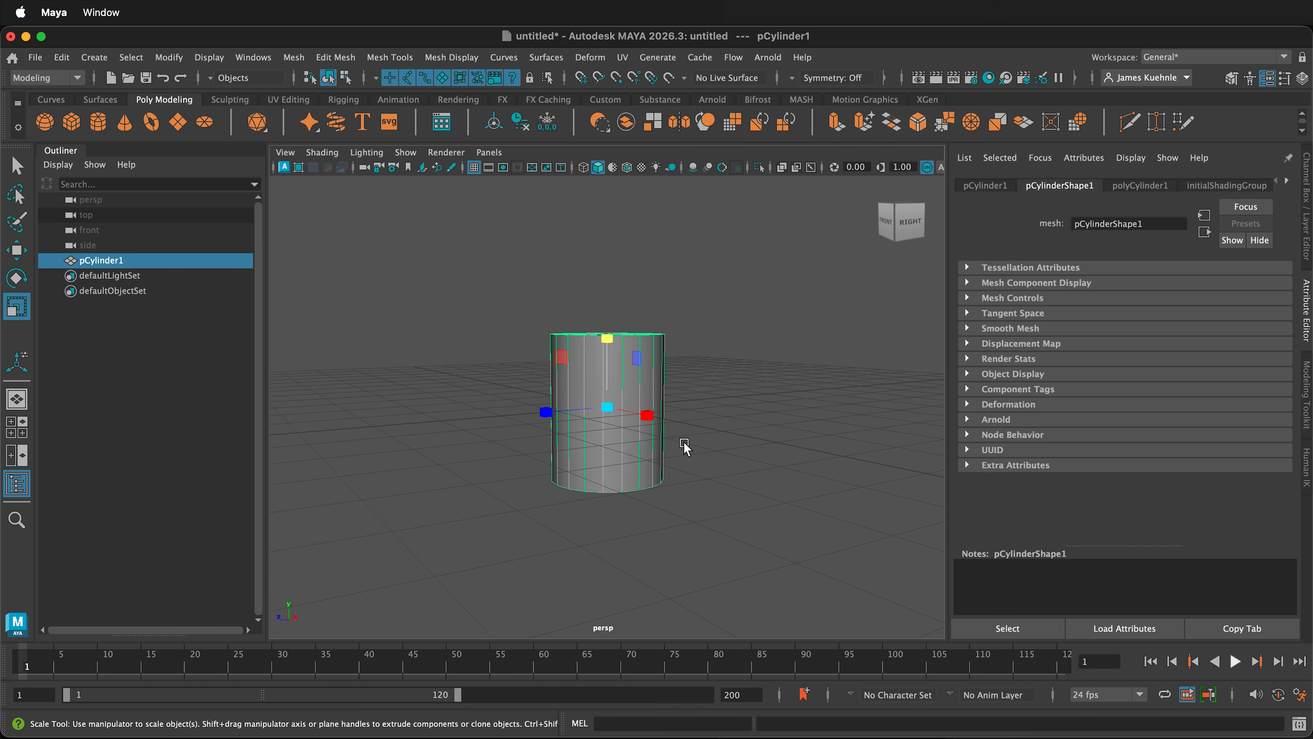
Step: From the right side view, duplicate the torso cylinder downward and scale the copy into a thin leg protruding beneath the torso
{"action": "key", "text": "w"}
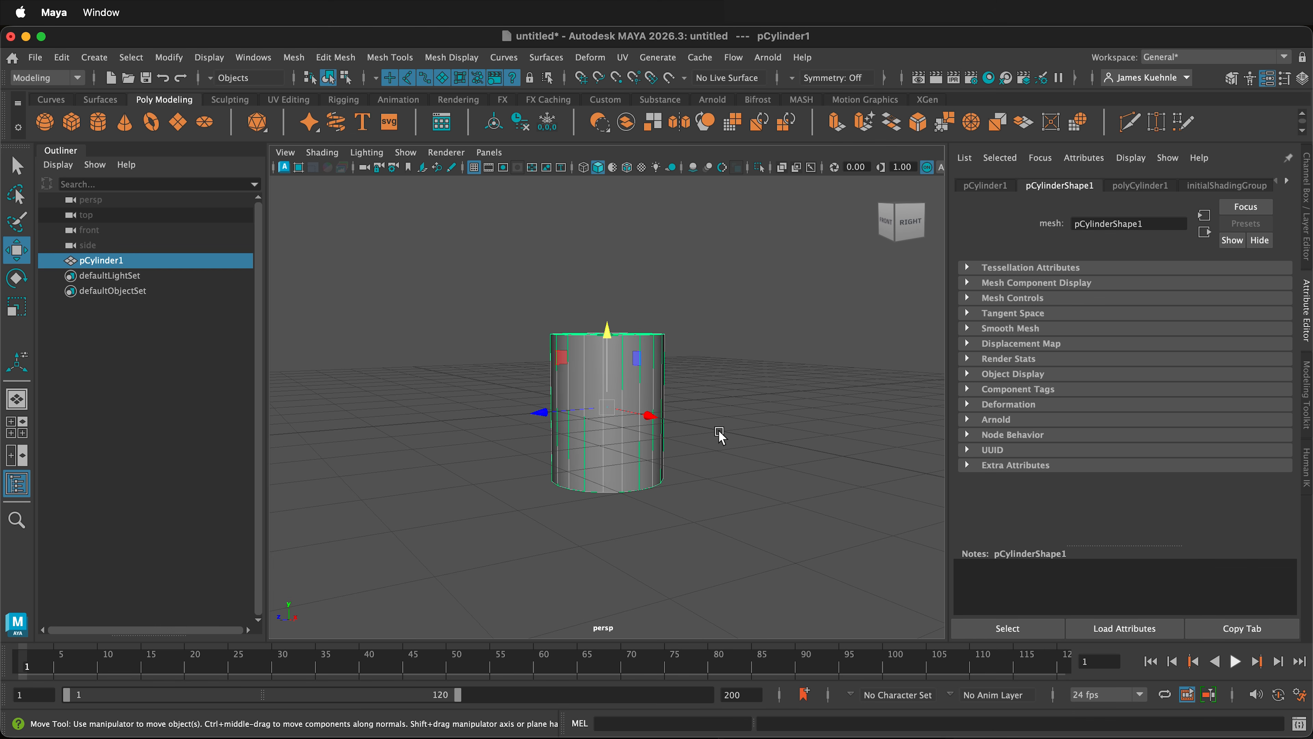
{"action": "left_click", "coordinate": [908, 221]}
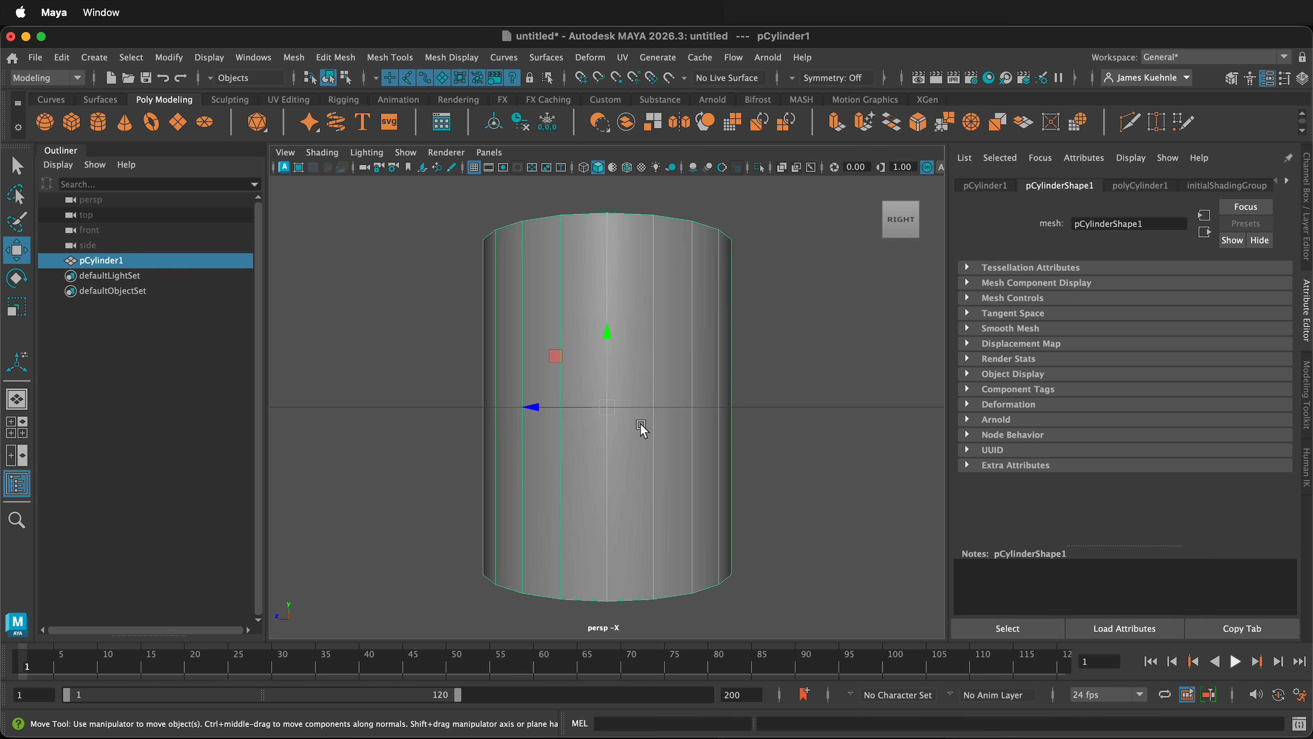
{"action": "scroll", "coordinate": [642, 429], "scroll_direction": "down", "scroll_amount": 3}
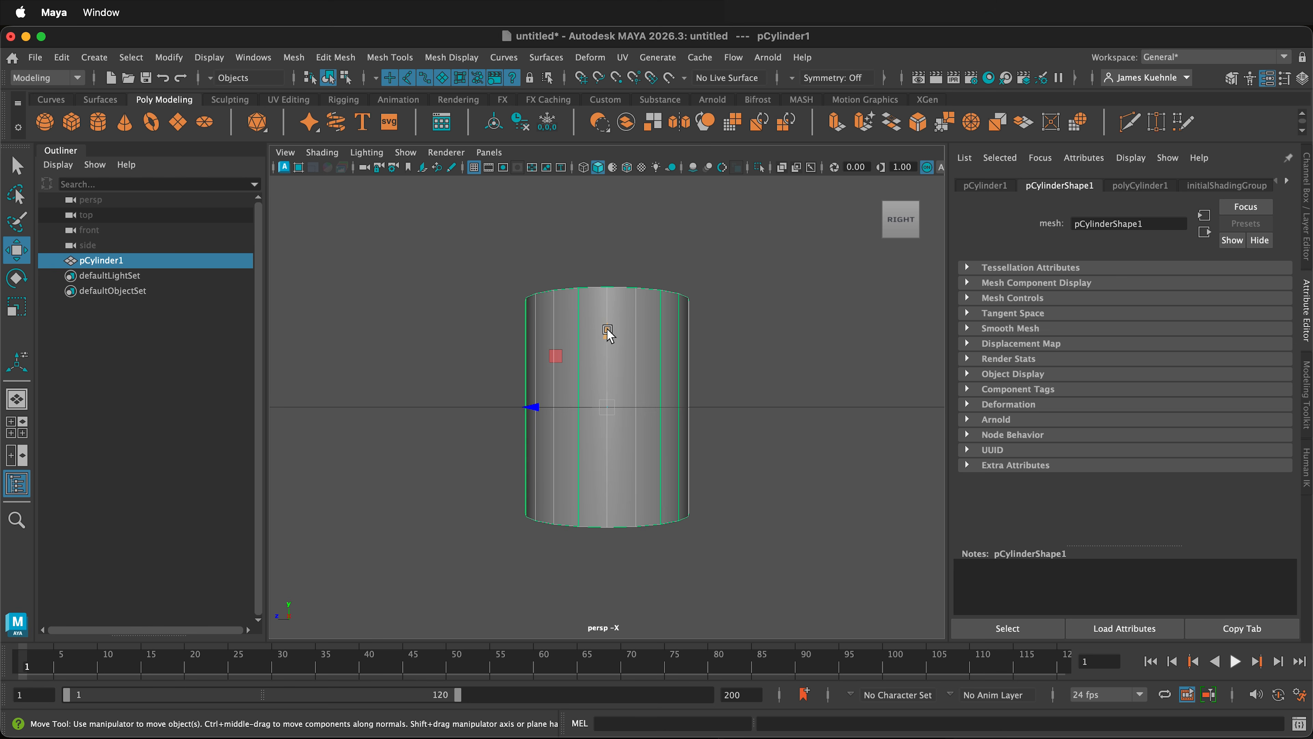
{"action": "left_click_drag", "start_coordinate": [610, 335], "coordinate": [642, 464], "text": "shift"}
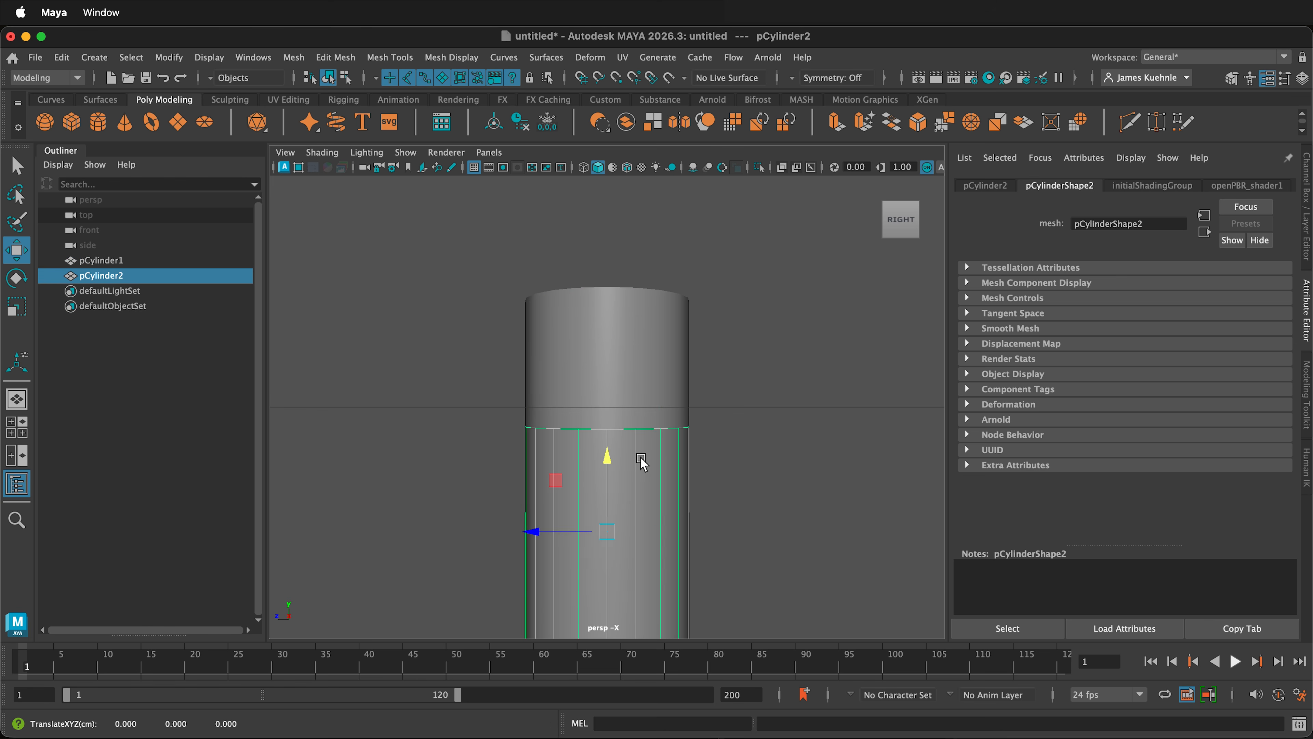
{"action": "key", "text": "r"}
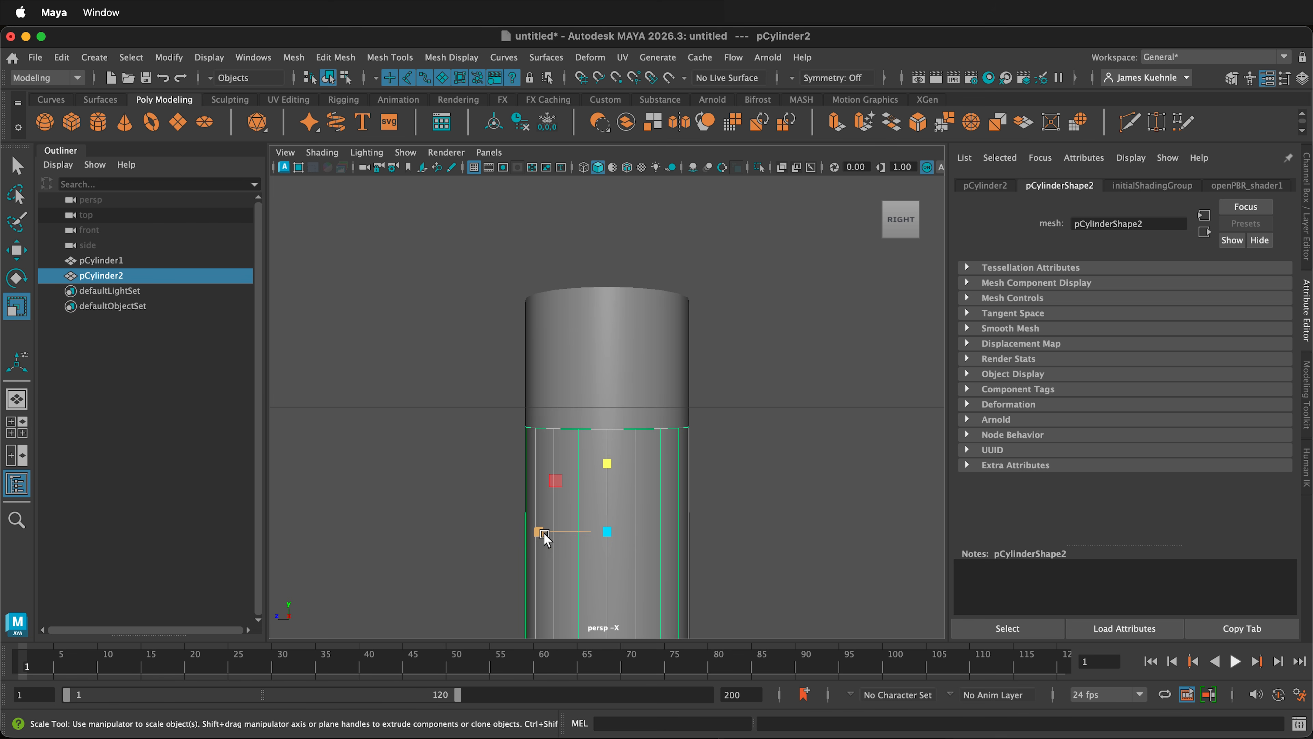
{"action": "left_click_drag", "start_coordinate": [608, 531], "coordinate": [538, 536]}
{"action": "left_click_drag", "start_coordinate": [606, 485], "coordinate": [649, 275]}
{"action": "scroll", "coordinate": [676, 373], "scroll_direction": "up", "scroll_amount": 3}
{"action": "scroll", "coordinate": [676, 372], "scroll_direction": "down", "scroll_amount": 6}
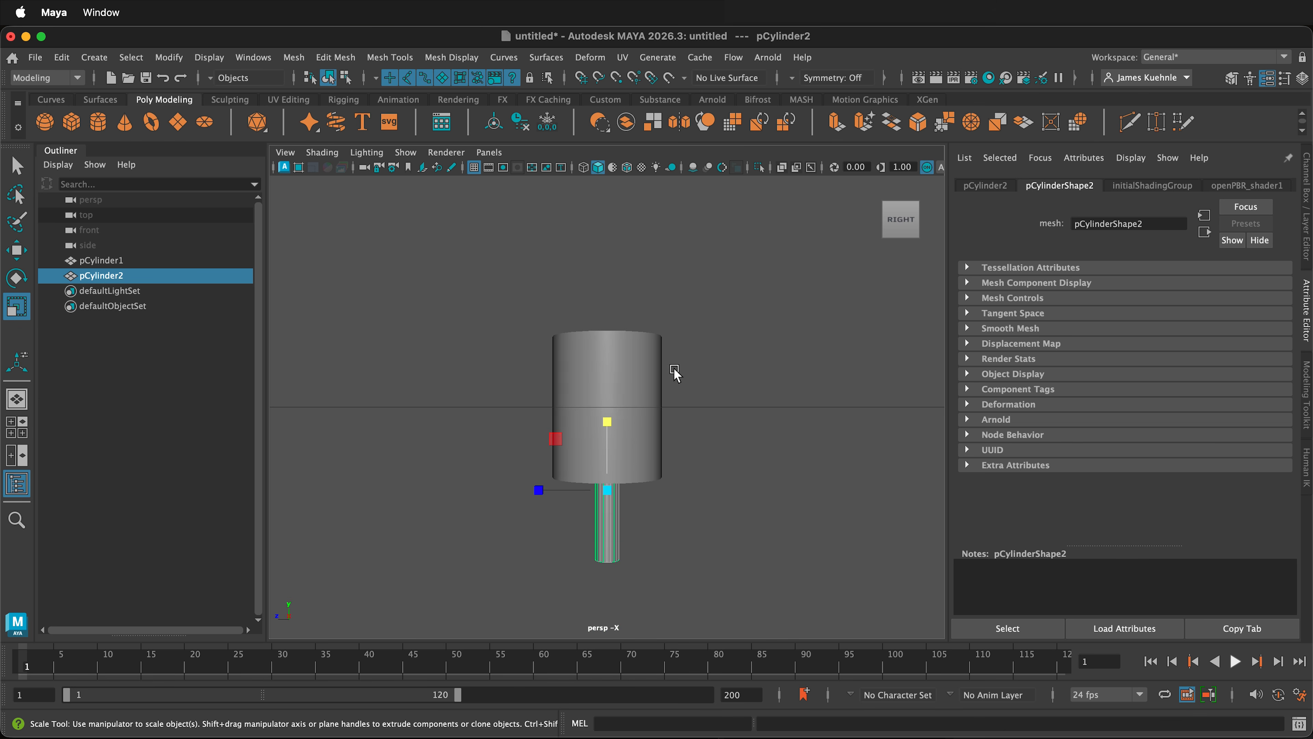
Step: Offset the leg to about Y -2.064, Z 0.501, and duplicate it sideways to make the second leg
{"action": "key", "text": "w"}
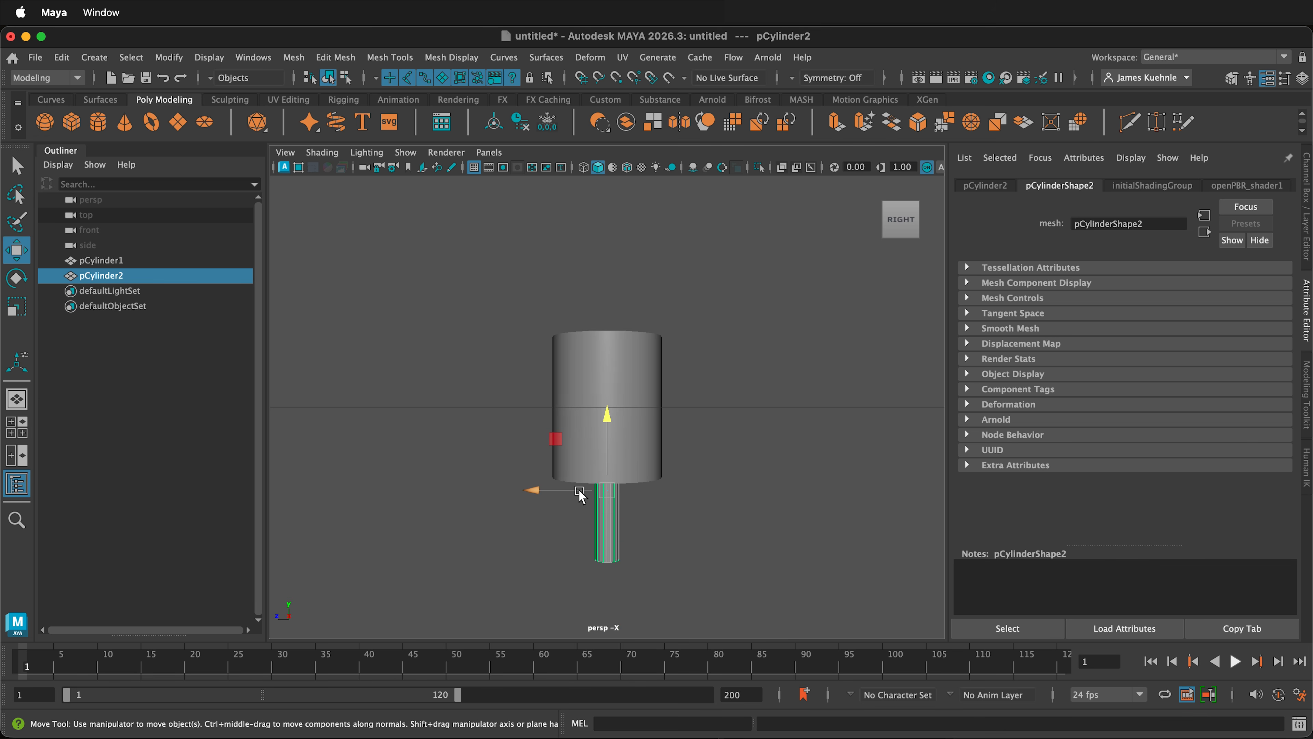
{"action": "left_click_drag", "start_coordinate": [562, 493], "coordinate": [535, 492]}
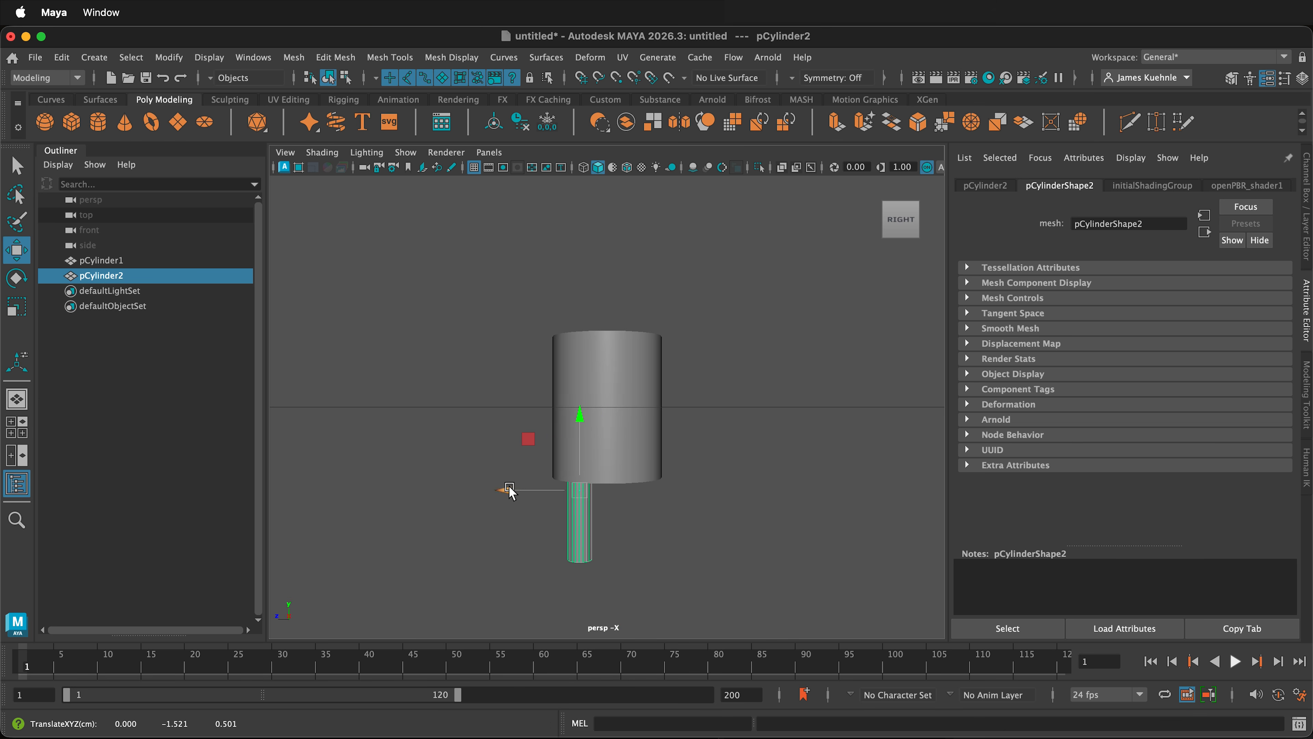
{"action": "left_click_drag", "start_coordinate": [580, 425], "coordinate": [577, 456]}
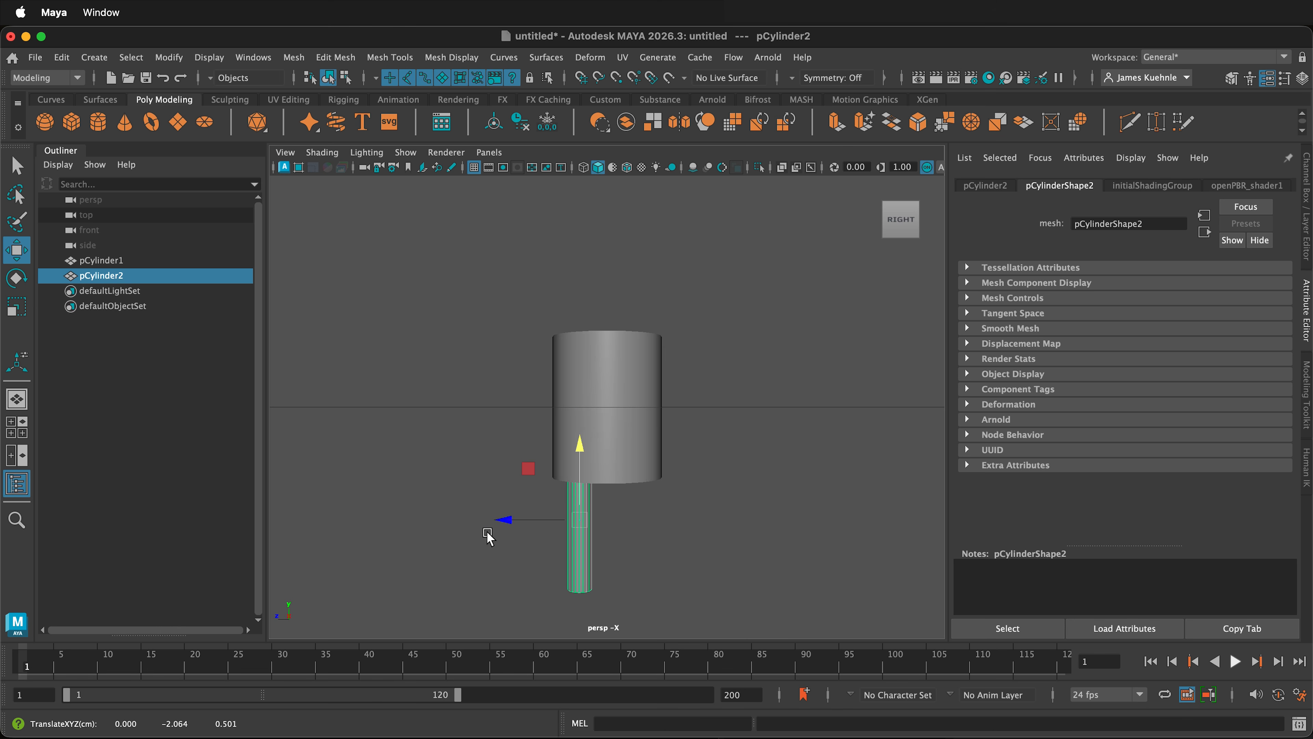
{"action": "left_click_drag", "start_coordinate": [505, 521], "coordinate": [562, 526], "text": "shift"}
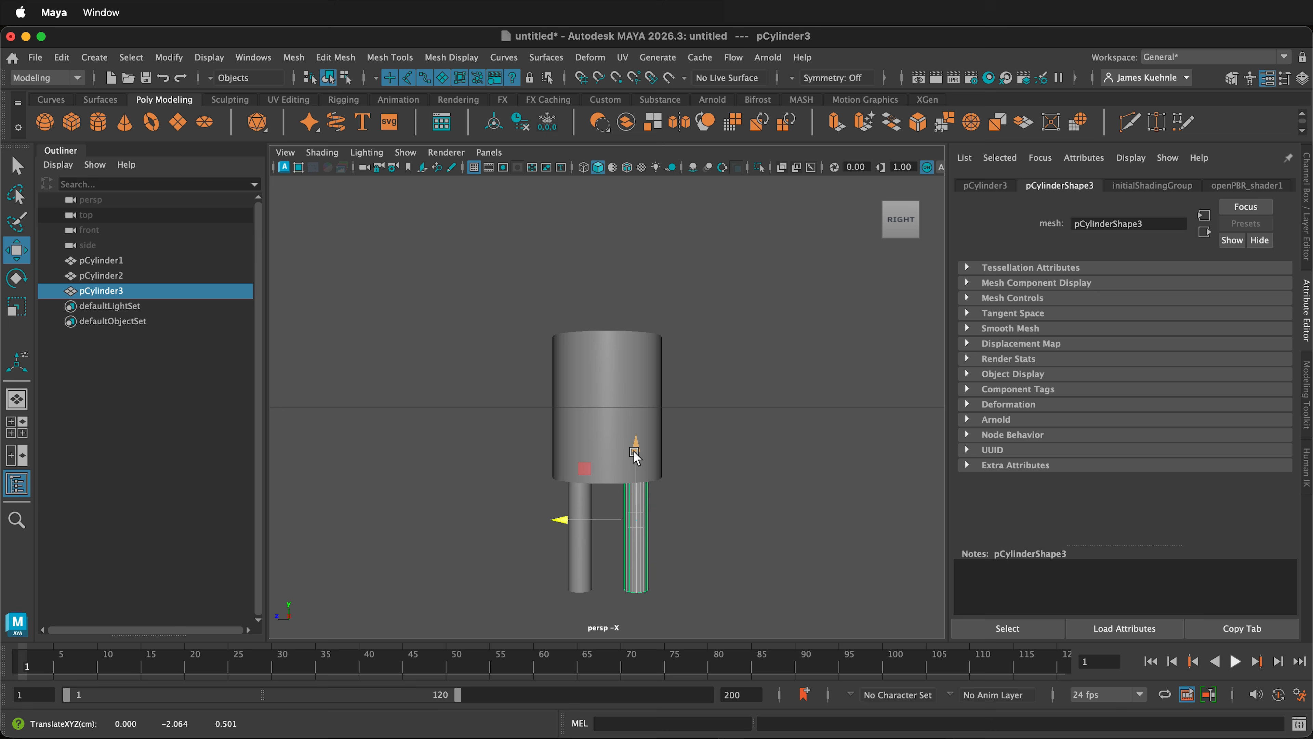
Step: Duplicate a leg upward, rotate the copy about -90 degrees in X, and place it as an arm at about Y 0.774, Z -1.794
{"action": "left_click_drag", "start_coordinate": [634, 452], "coordinate": [644, 282], "text": "shift"}
{"action": "key", "text": "e"}
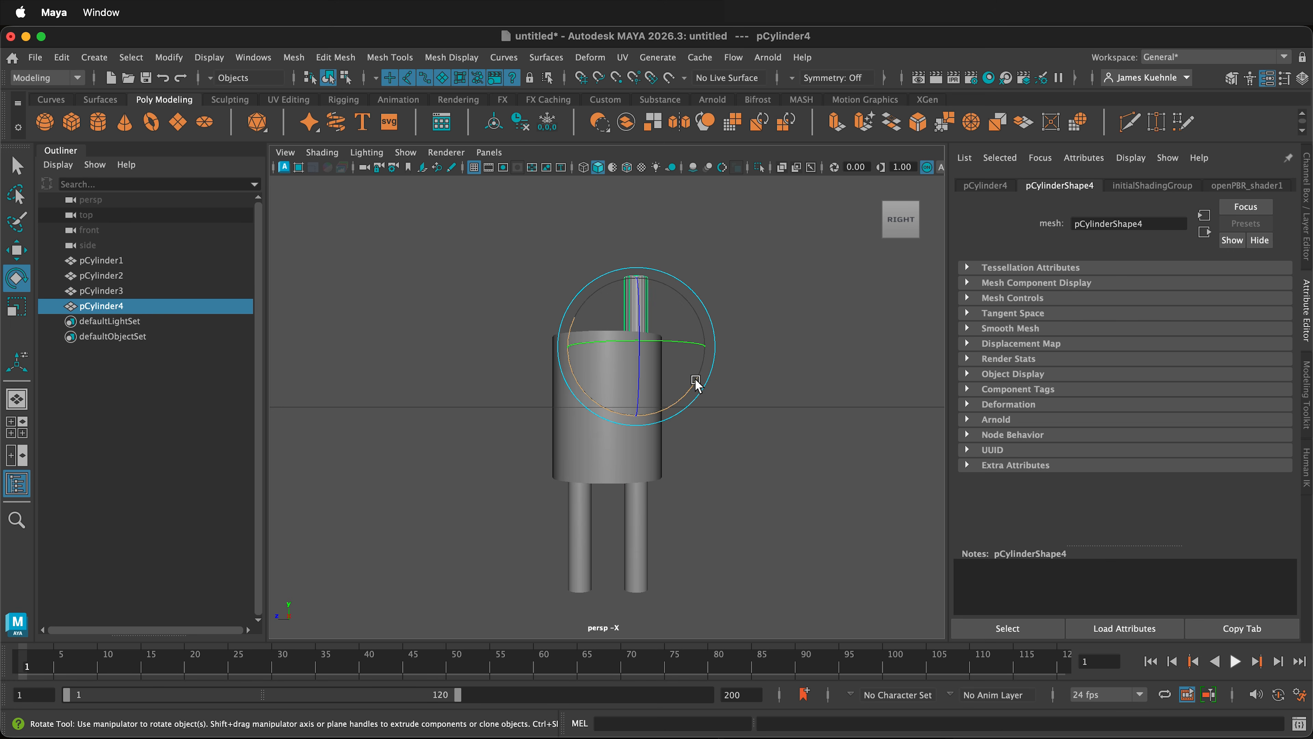
{"action": "left_click_drag", "start_coordinate": [696, 382], "coordinate": [615, 386]}
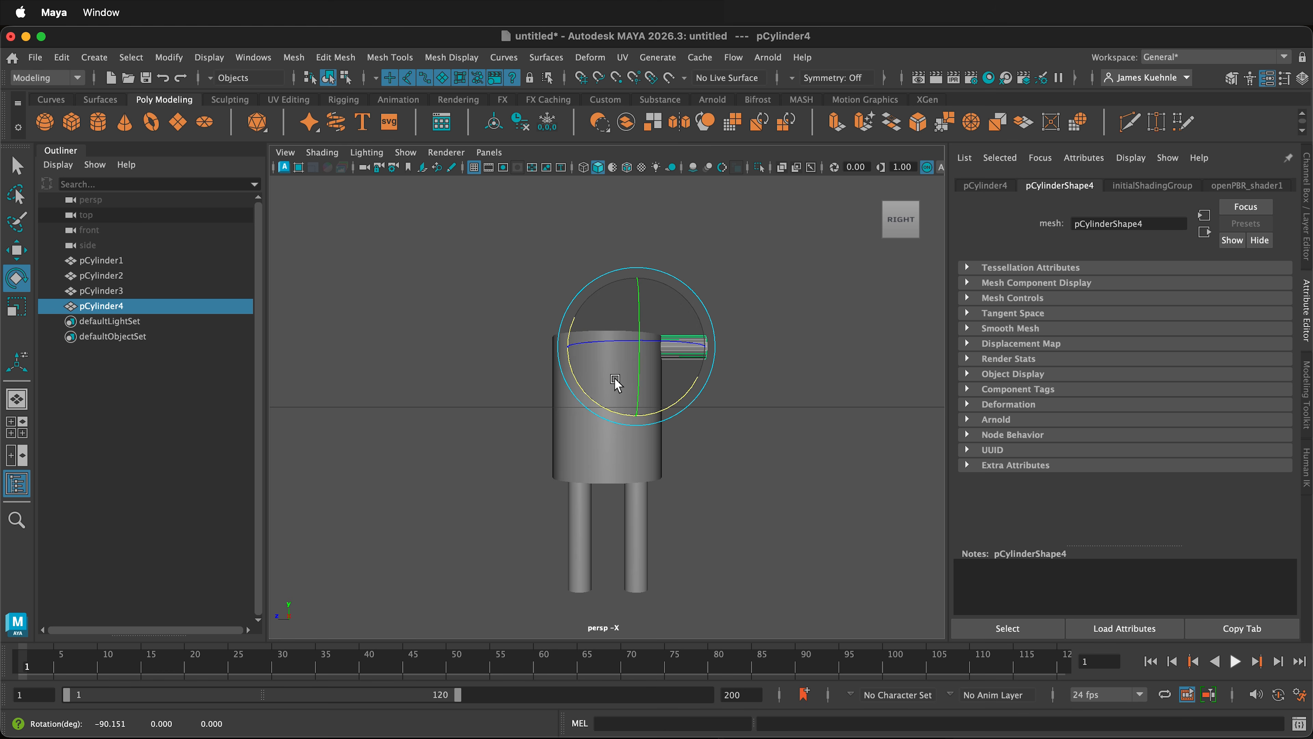
{"action": "key", "text": "w"}
{"action": "left_click_drag", "start_coordinate": [583, 296], "coordinate": [650, 319]}
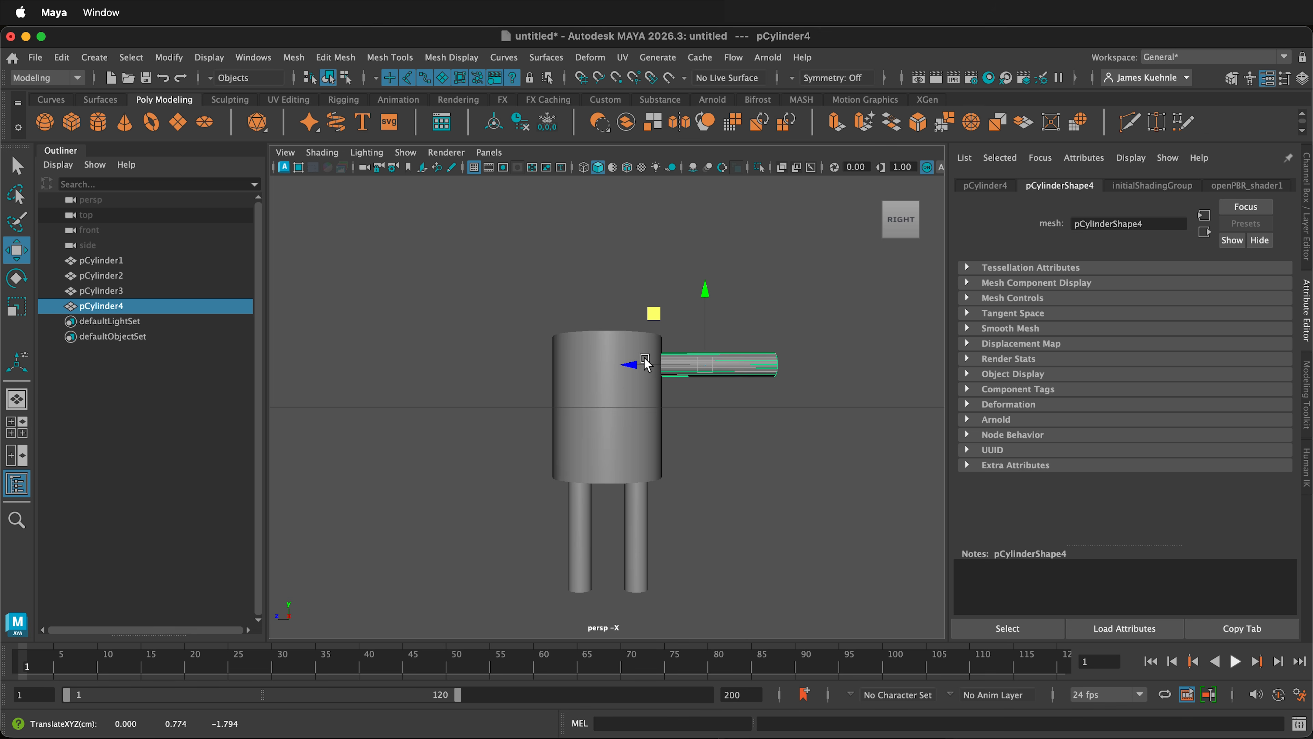
Step: Duplicate the arm to the torso's opposite side, and turn another centred copy upright to form the neck
{"action": "mouse_move", "coordinate": [632, 365]}
{"action": "left_mouse_down", "text": "shift"}
{"action": "mouse_move", "coordinate": [455, 366]}
{"action": "mouse_move", "coordinate": [535, 313]}
{"action": "left_mouse_up", "text": "shift"}
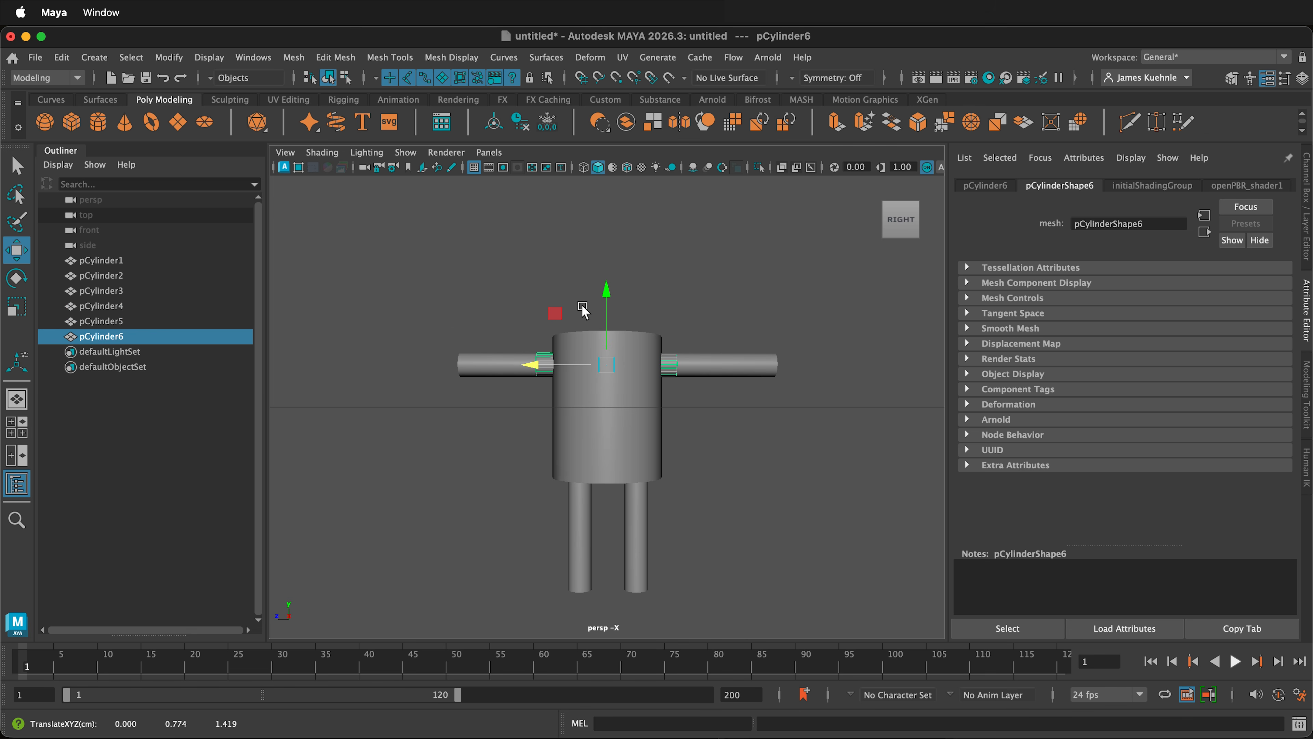
{"action": "key", "text": "e"}
{"action": "left_click_drag", "start_coordinate": [587, 383], "coordinate": [585, 414]}
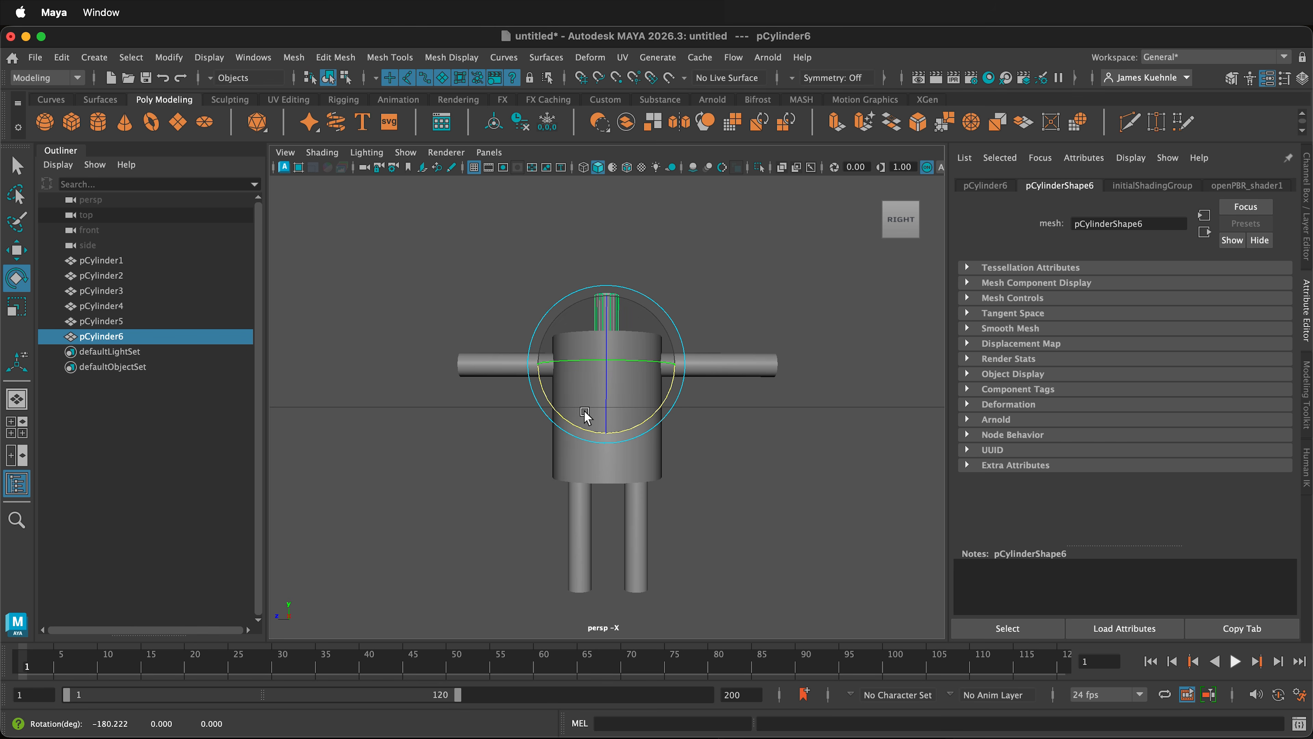
Step: Create a polygon sphere, raise it above the neck, and scale it down uniformly to form the head
{"action": "left_click", "coordinate": [45, 122]}
{"action": "key", "text": "w"}
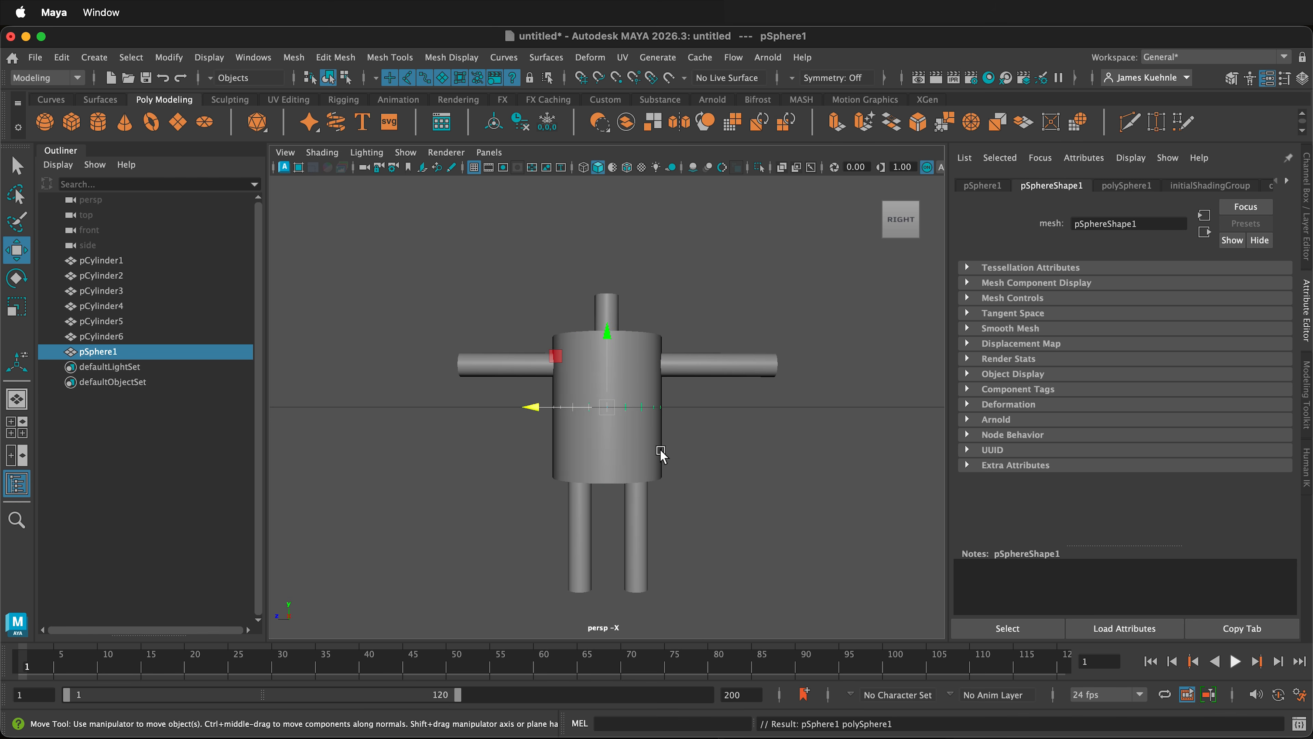
{"action": "left_click_drag", "start_coordinate": [601, 350], "coordinate": [610, 205]}
{"action": "key", "text": "r"}
{"action": "left_click_drag", "start_coordinate": [610, 268], "coordinate": [582, 266]}
{"action": "scroll", "coordinate": [635, 403], "scroll_direction": "down", "scroll_amount": 3}
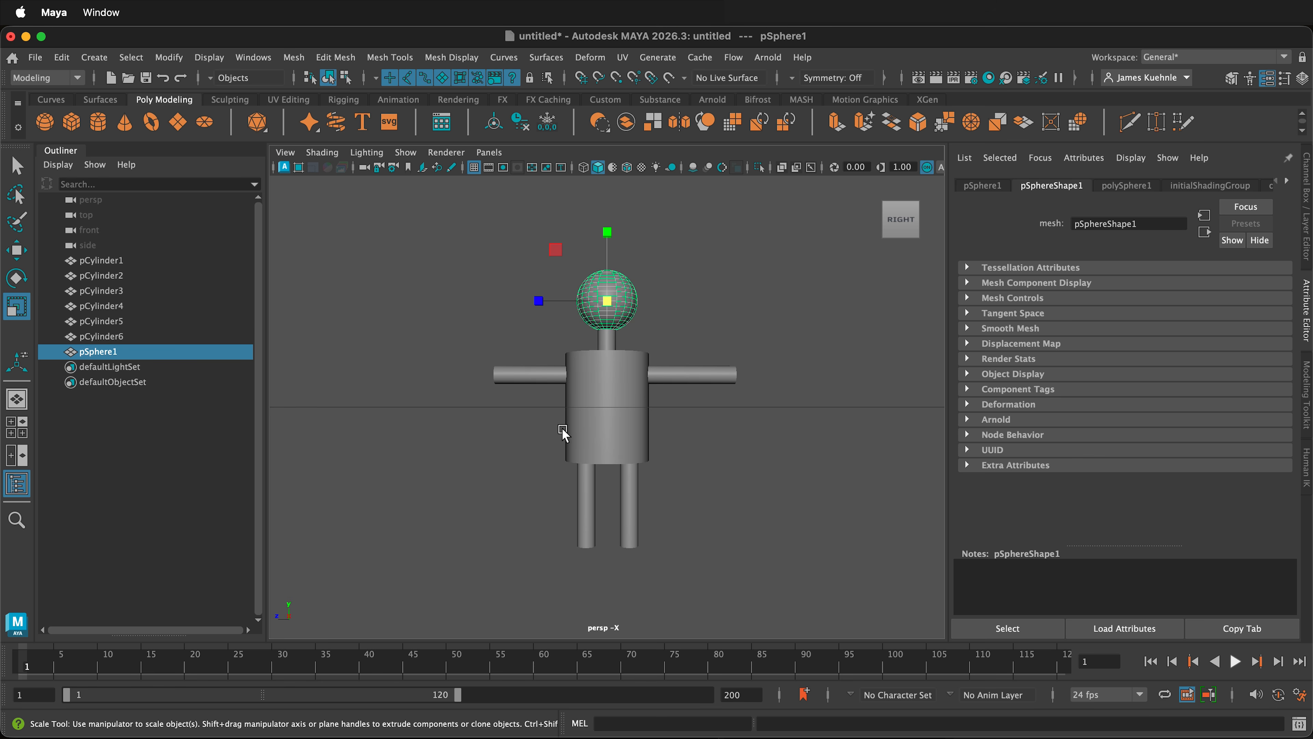
{"action": "left_click", "coordinate": [582, 527]}
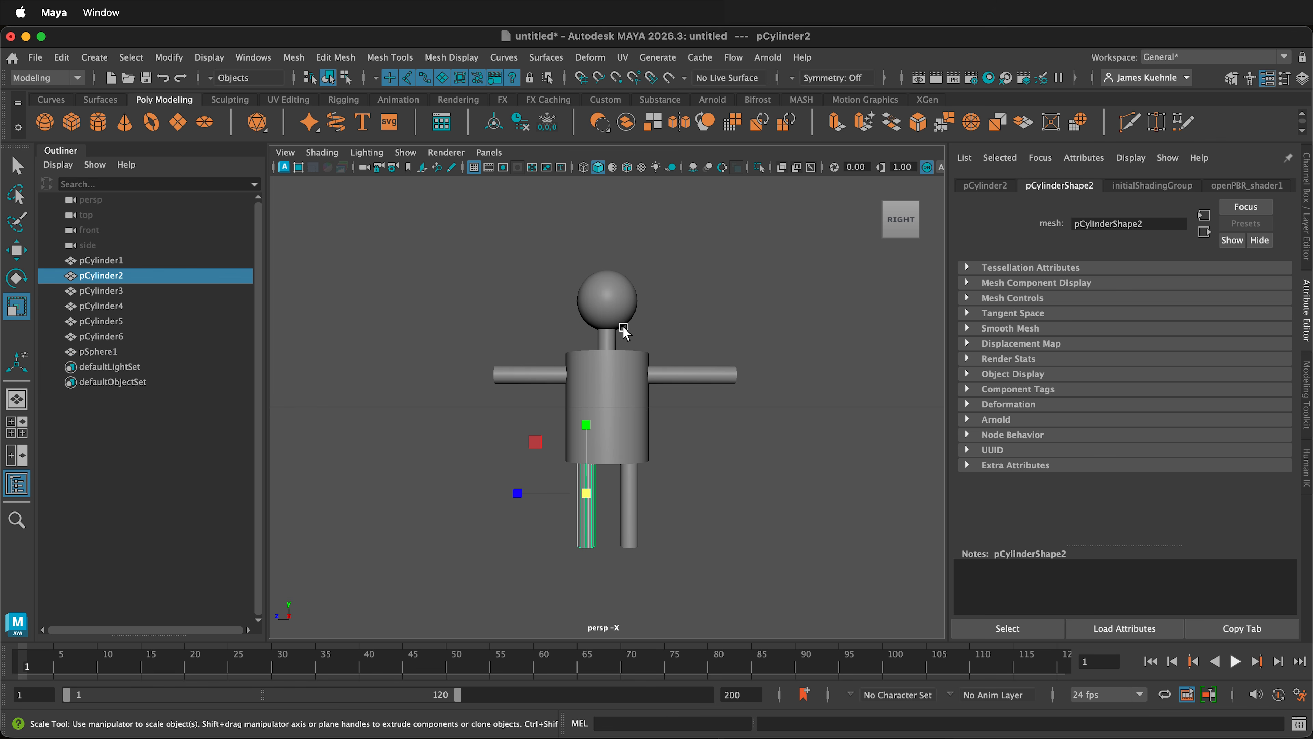
{"action": "left_click", "coordinate": [756, 449]}
{"action": "left_click", "coordinate": [541, 380]}
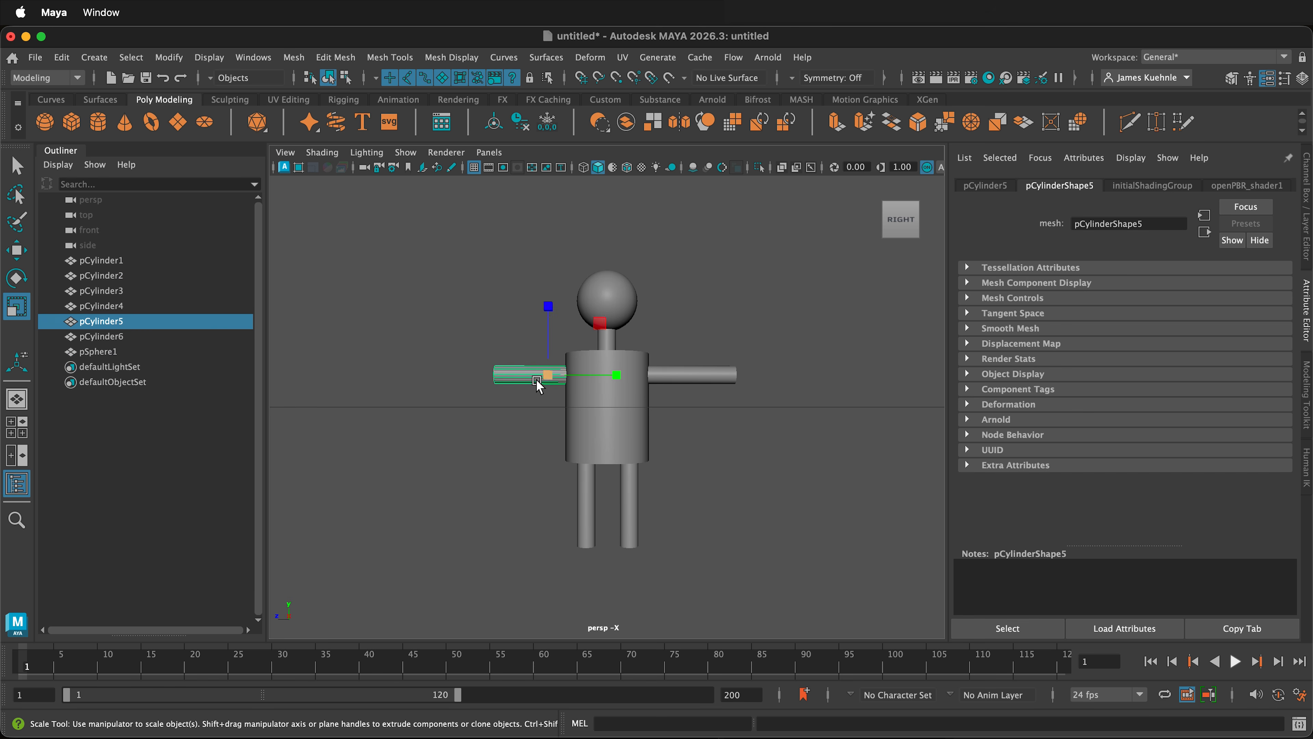
{"action": "scroll", "coordinate": [534, 380], "scroll_direction": "up", "scroll_amount": 3}
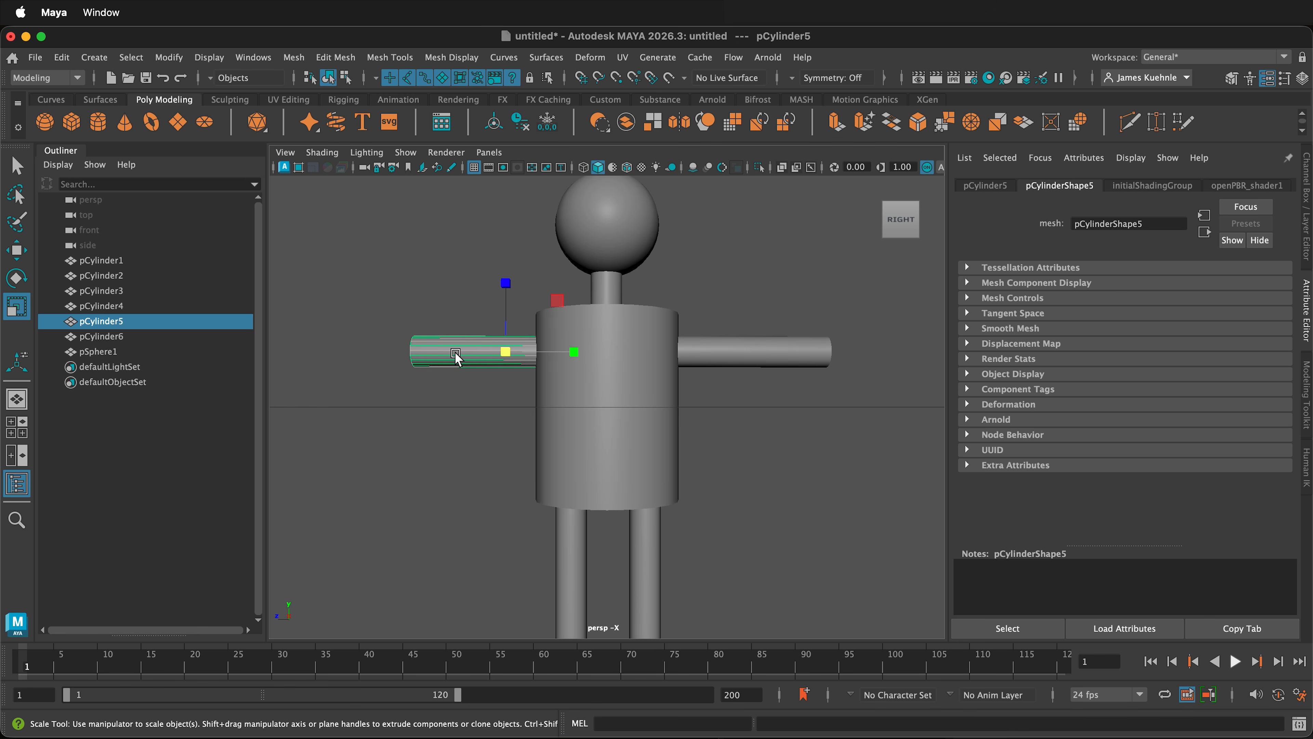
{"action": "scroll", "coordinate": [455, 350], "scroll_direction": "down", "scroll_amount": 3}
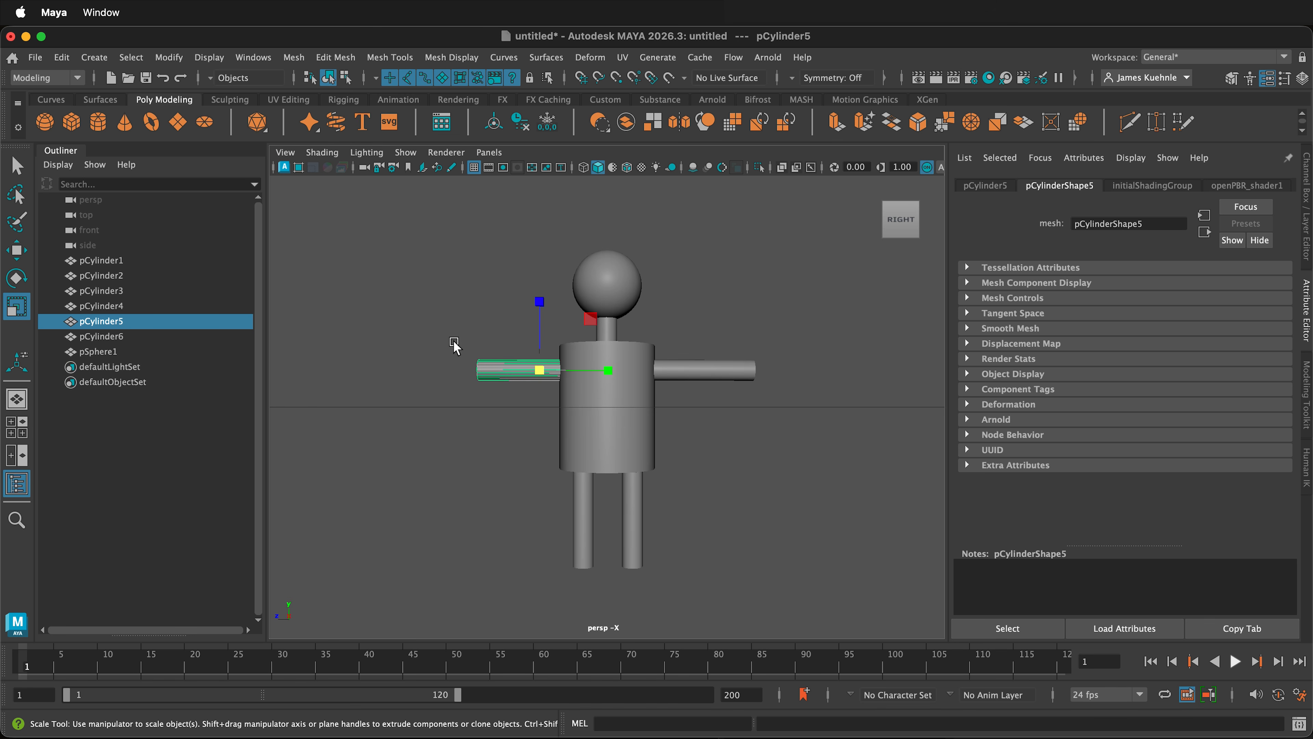
Step: Select all six cylinders and the sphere, and combine them into one mesh
{"action": "left_click_drag", "start_coordinate": [397, 222], "coordinate": [809, 595]}
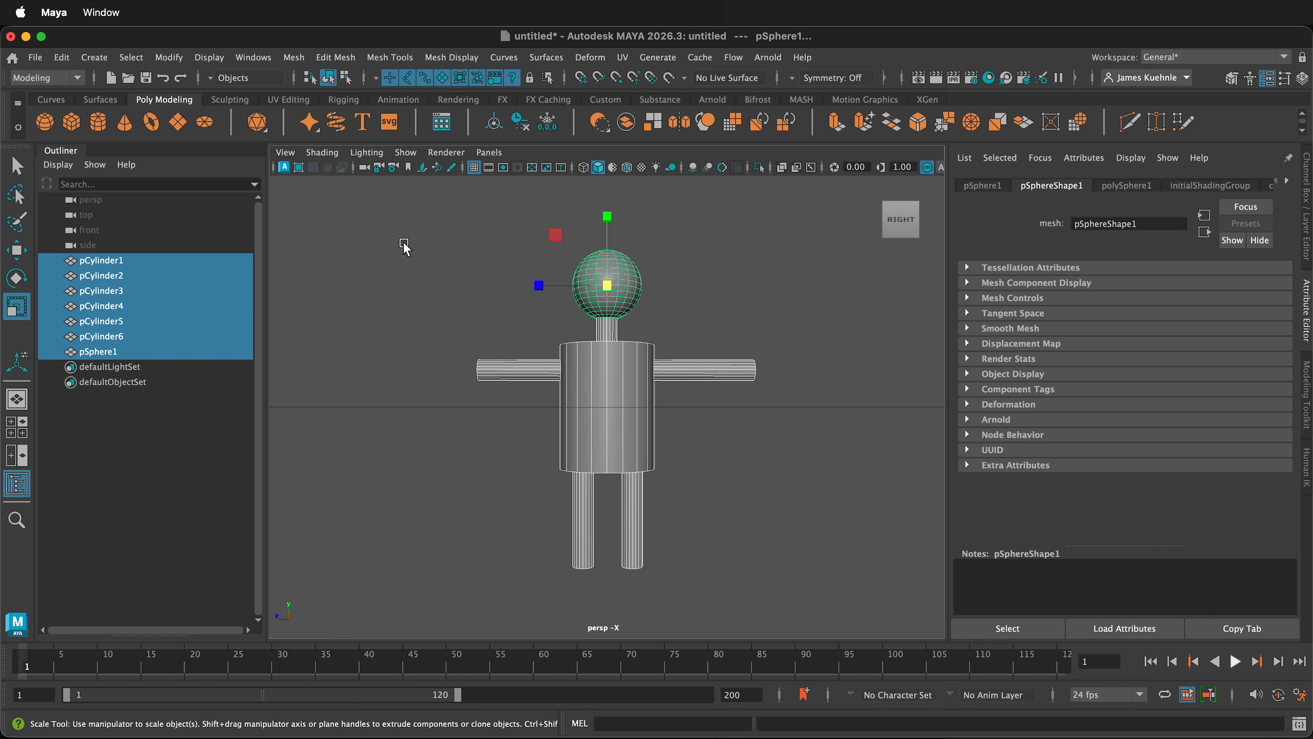
{"action": "left_click", "coordinate": [171, 58]}
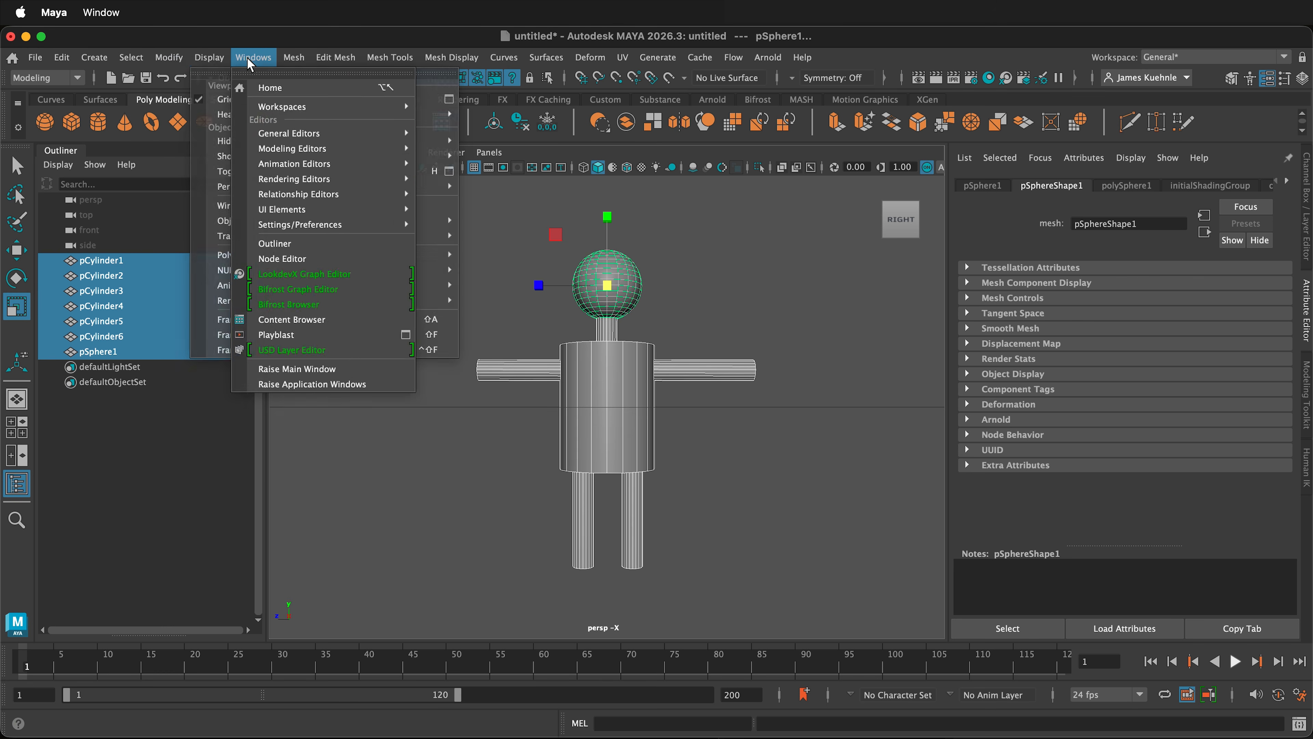
{"action": "left_click", "coordinate": [329, 116]}
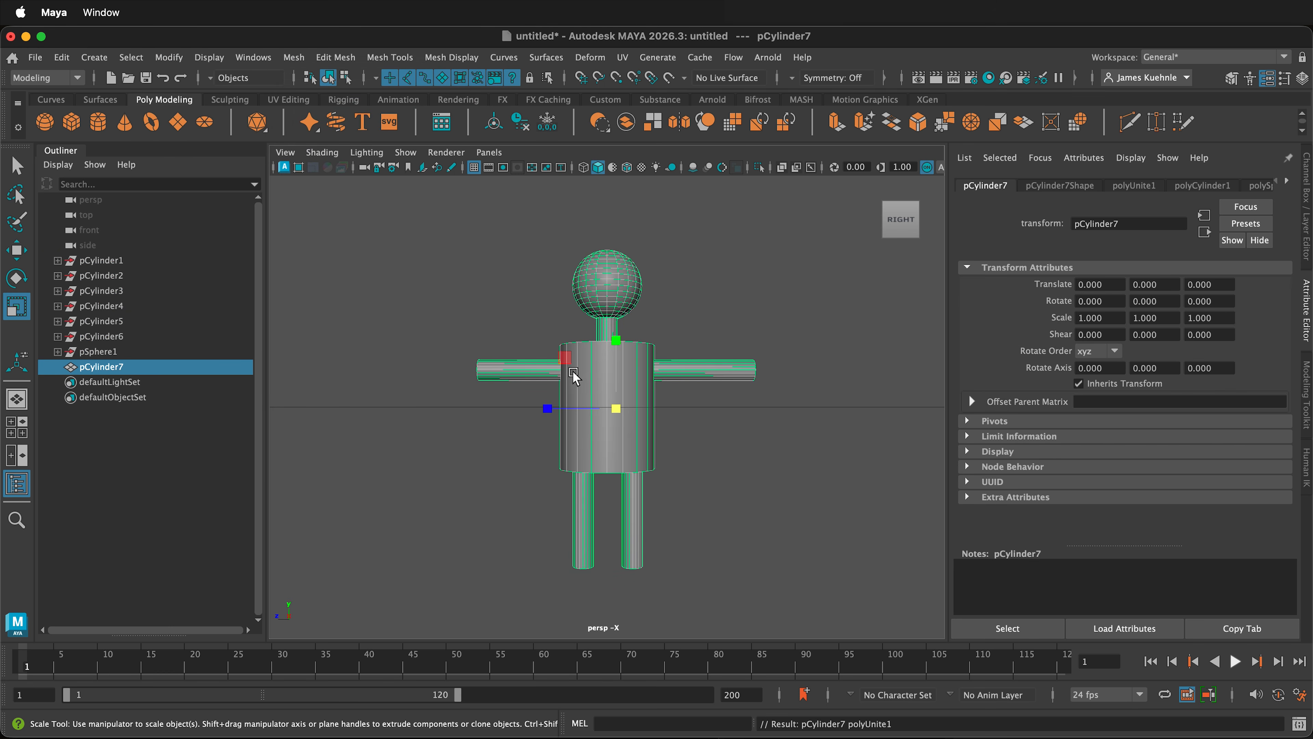
Step: Remesh the combined figure with the default Remesh settings
{"action": "left_click", "coordinate": [293, 57]}
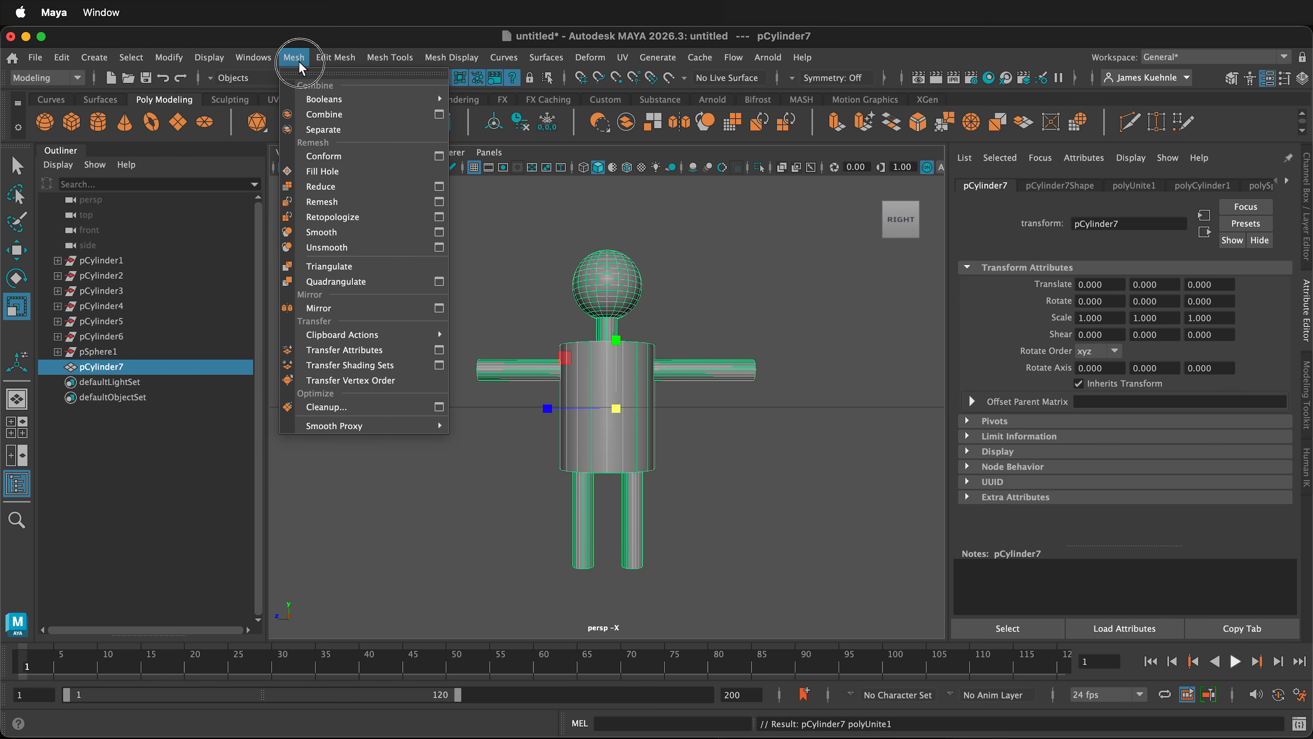
{"action": "left_click", "coordinate": [389, 202]}
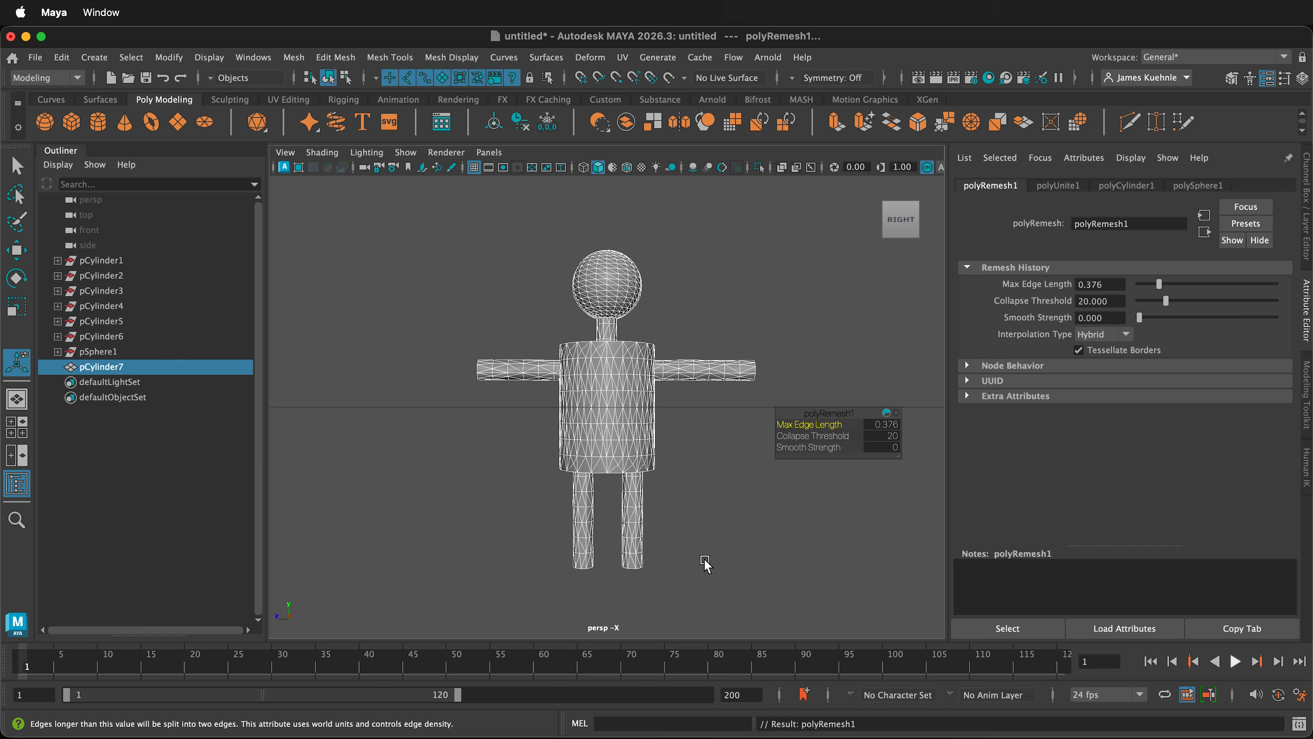
{"action": "left_click", "coordinate": [711, 528]}
Step: Export the remeshed figure as an FBX file named figure in the project's scenes folder
{"action": "left_click", "coordinate": [603, 399]}
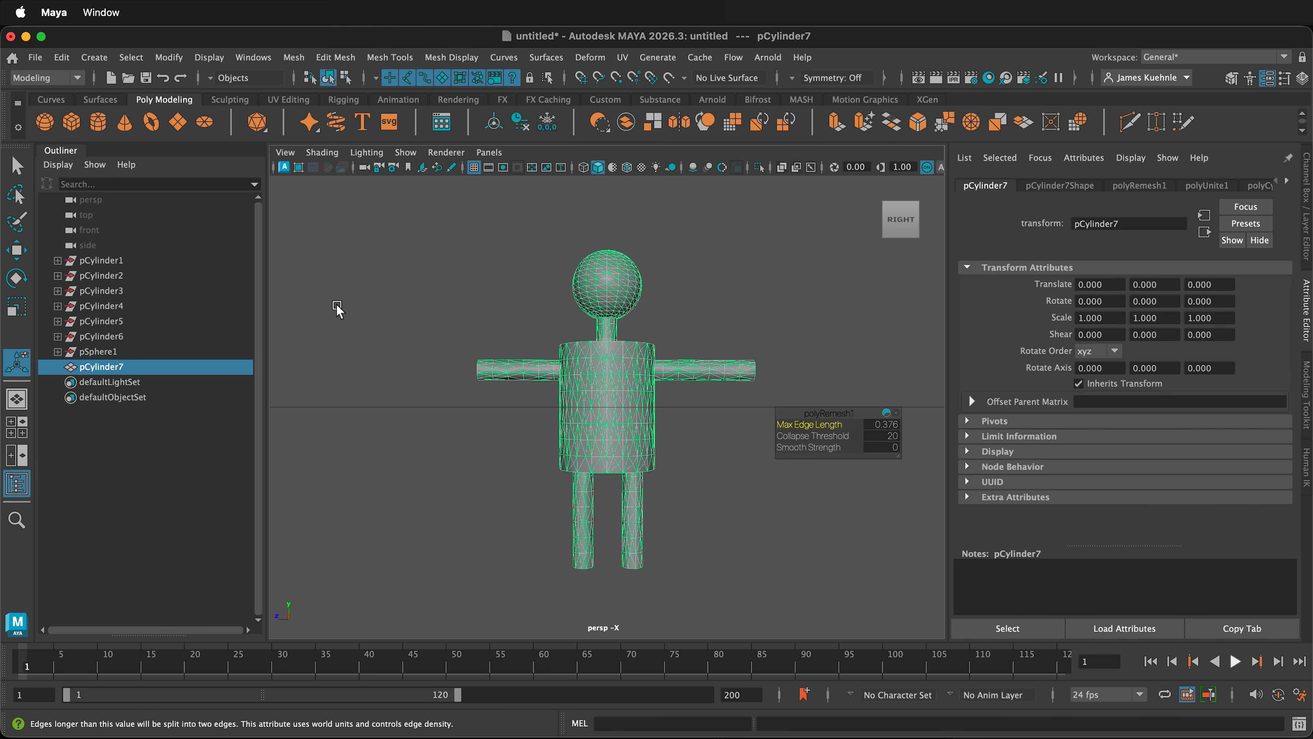
{"action": "left_click", "coordinate": [35, 57]}
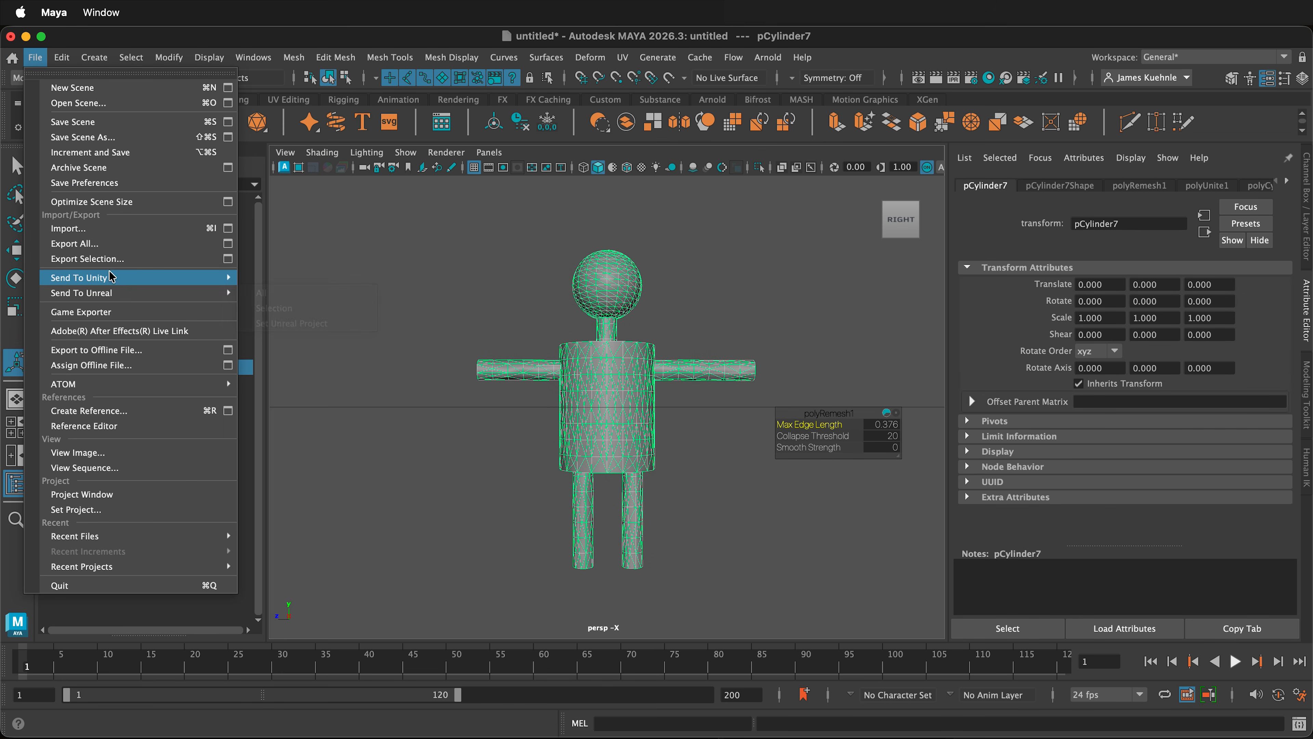
{"action": "left_click", "coordinate": [102, 258]}
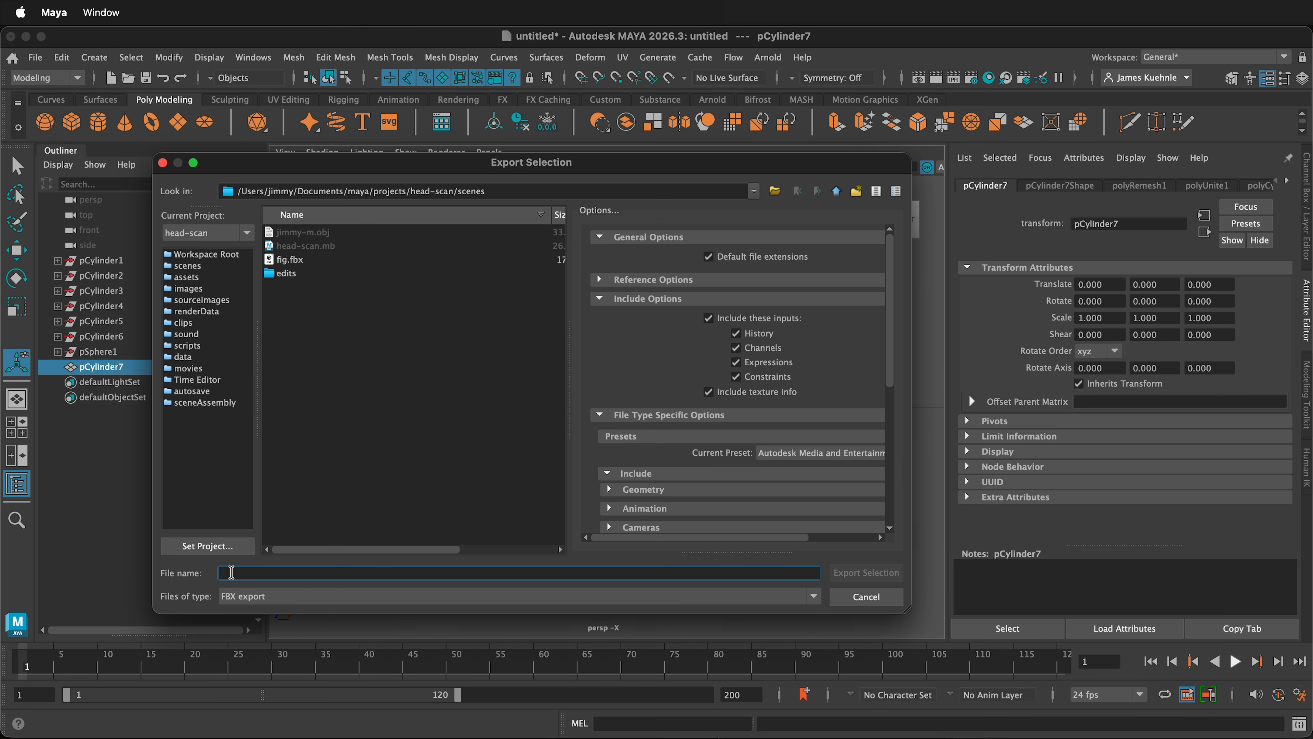
{"action": "type", "text": "figure"}
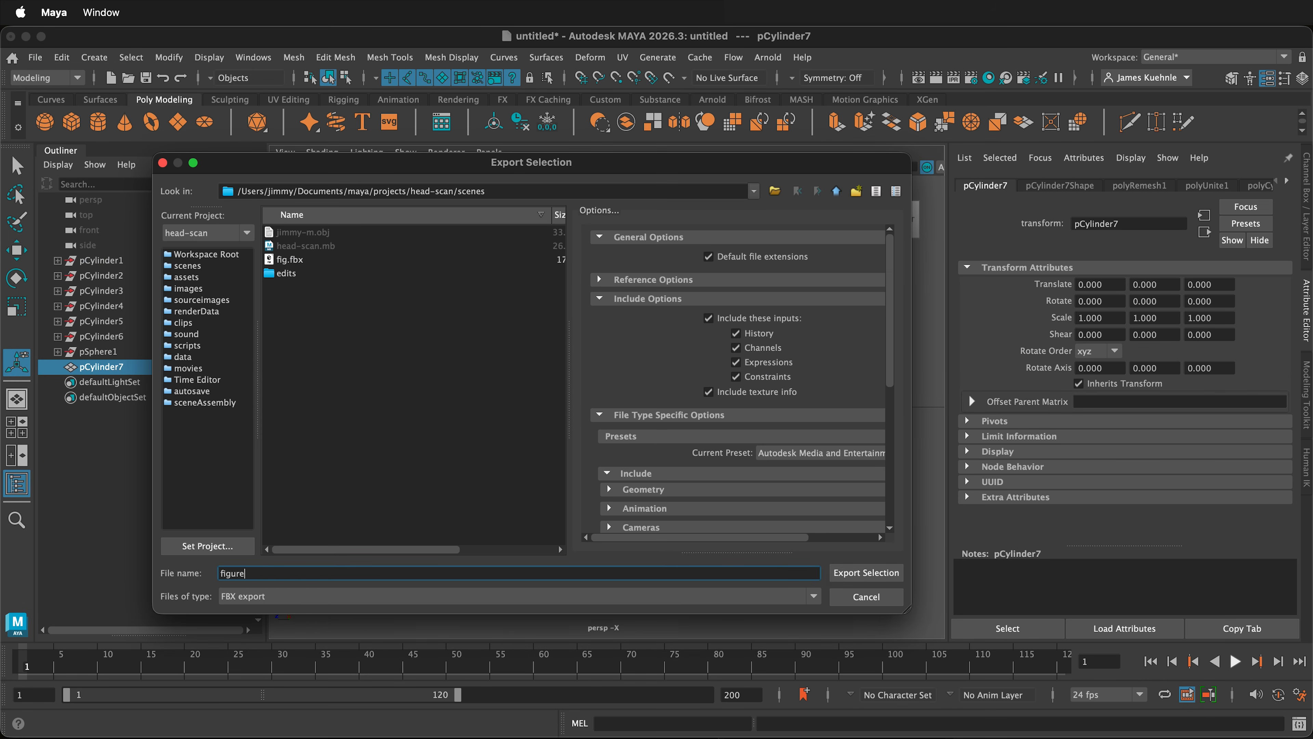
{"action": "left_click", "coordinate": [865, 572]}
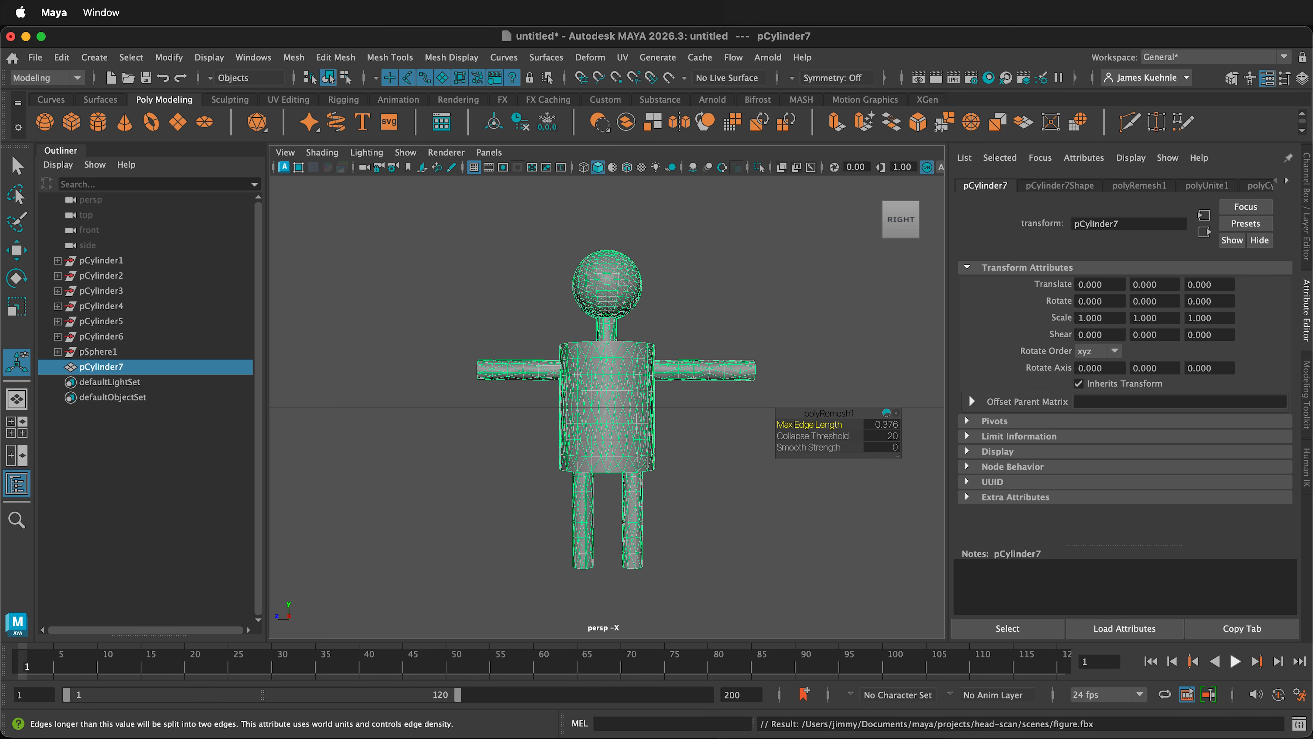
Step: Switch to Mixamo in Chrome and upload figure.fbx as a new character
{"action": "key", "text": "super+Tab"}
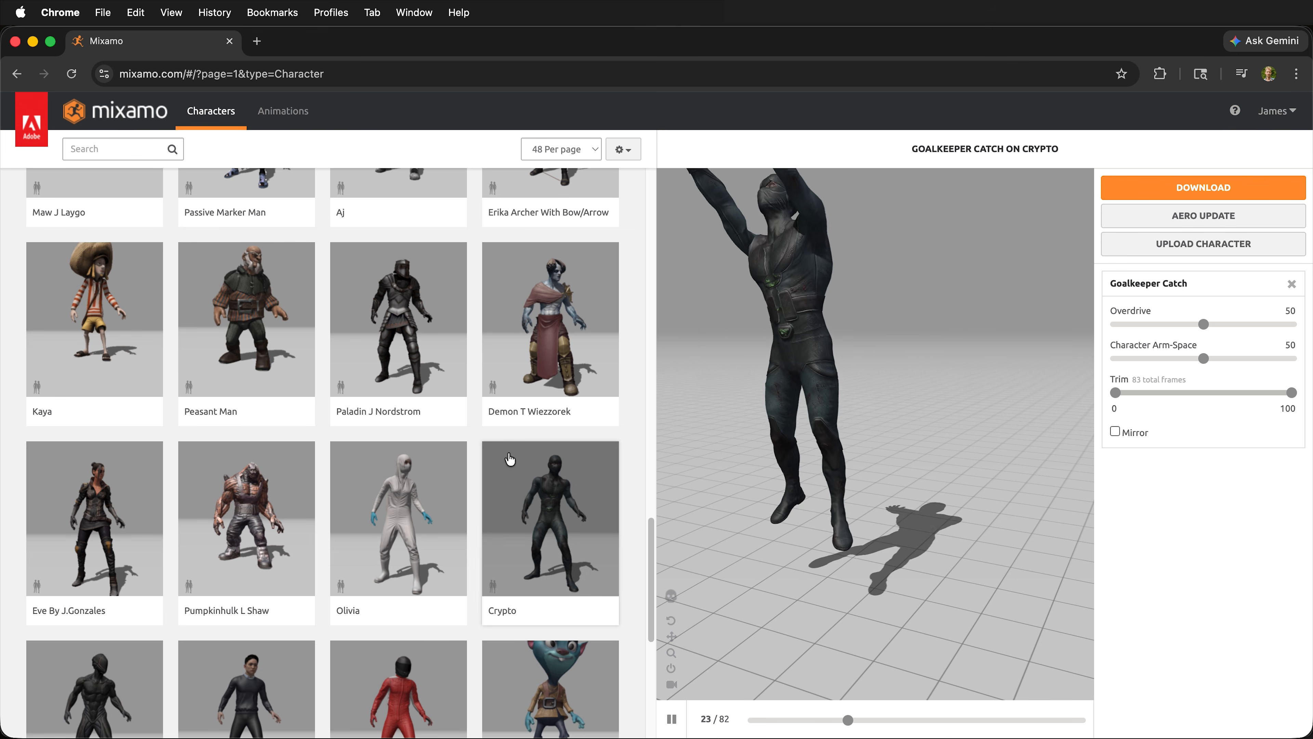
{"action": "scroll", "coordinate": [430, 414], "scroll_direction": "up", "scroll_amount": 10}
{"action": "scroll", "coordinate": [425, 446], "scroll_direction": "up", "scroll_amount": 7}
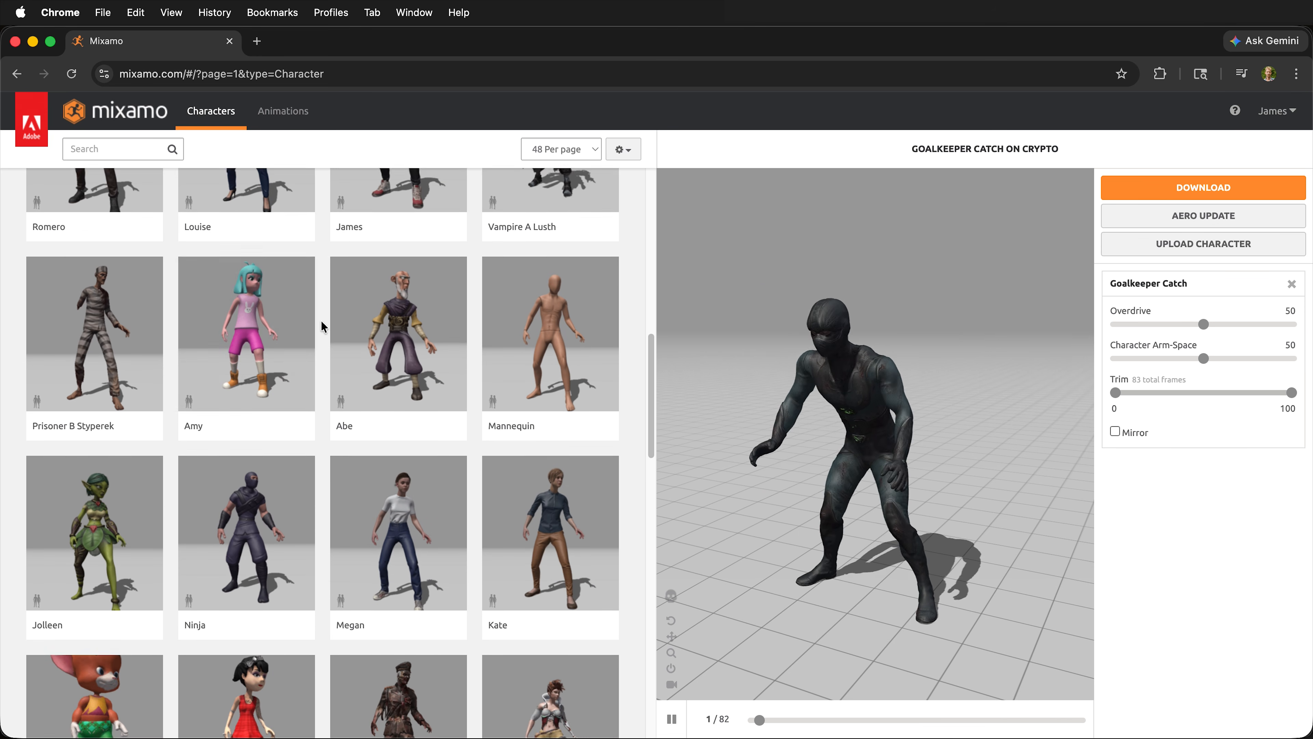
{"action": "scroll", "coordinate": [454, 317], "scroll_direction": "up", "scroll_amount": 7}
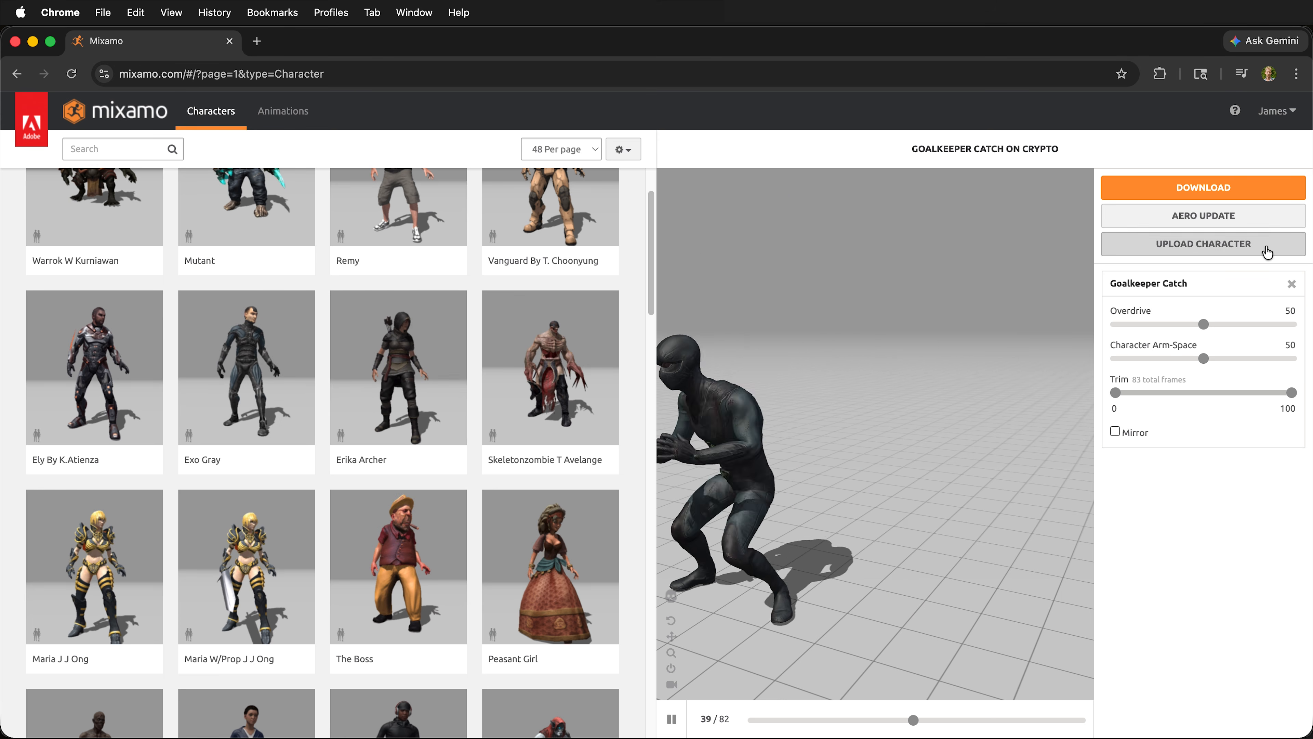
{"action": "left_click", "coordinate": [1244, 253]}
{"action": "left_click", "coordinate": [626, 461]}
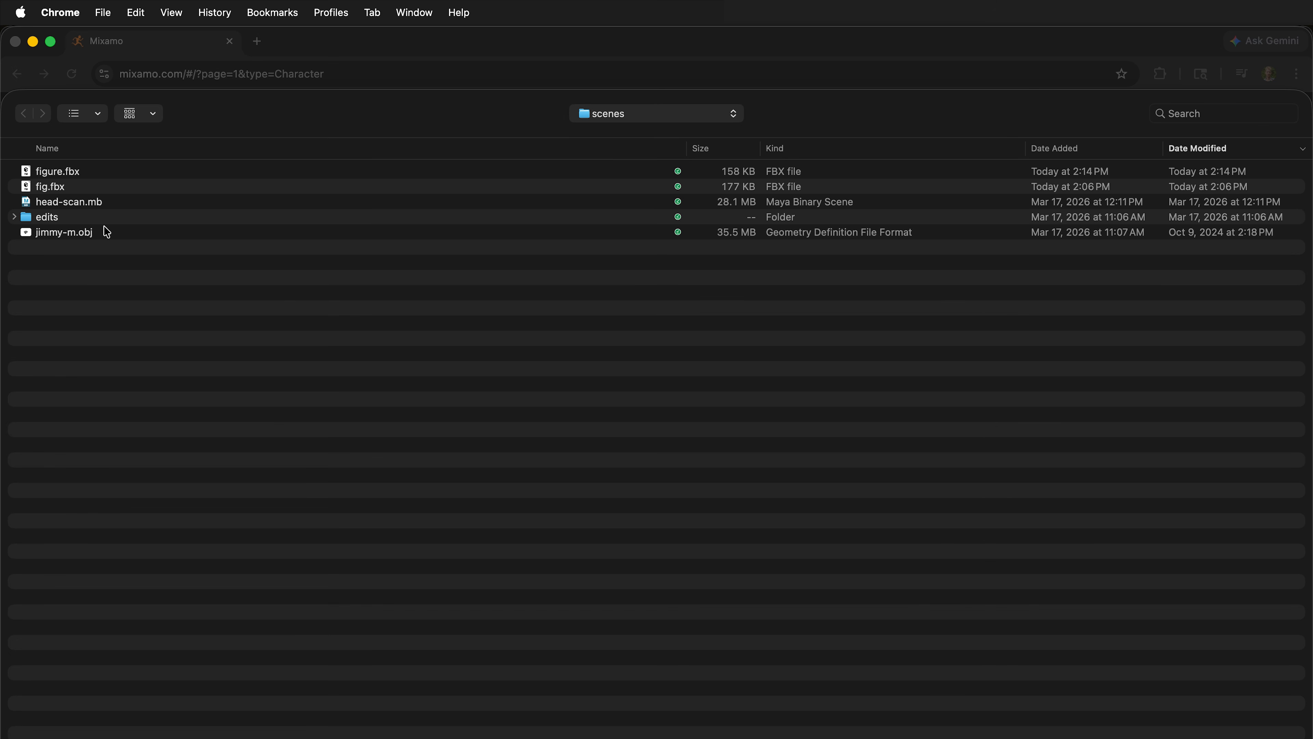
{"action": "left_click", "coordinate": [61, 186]}
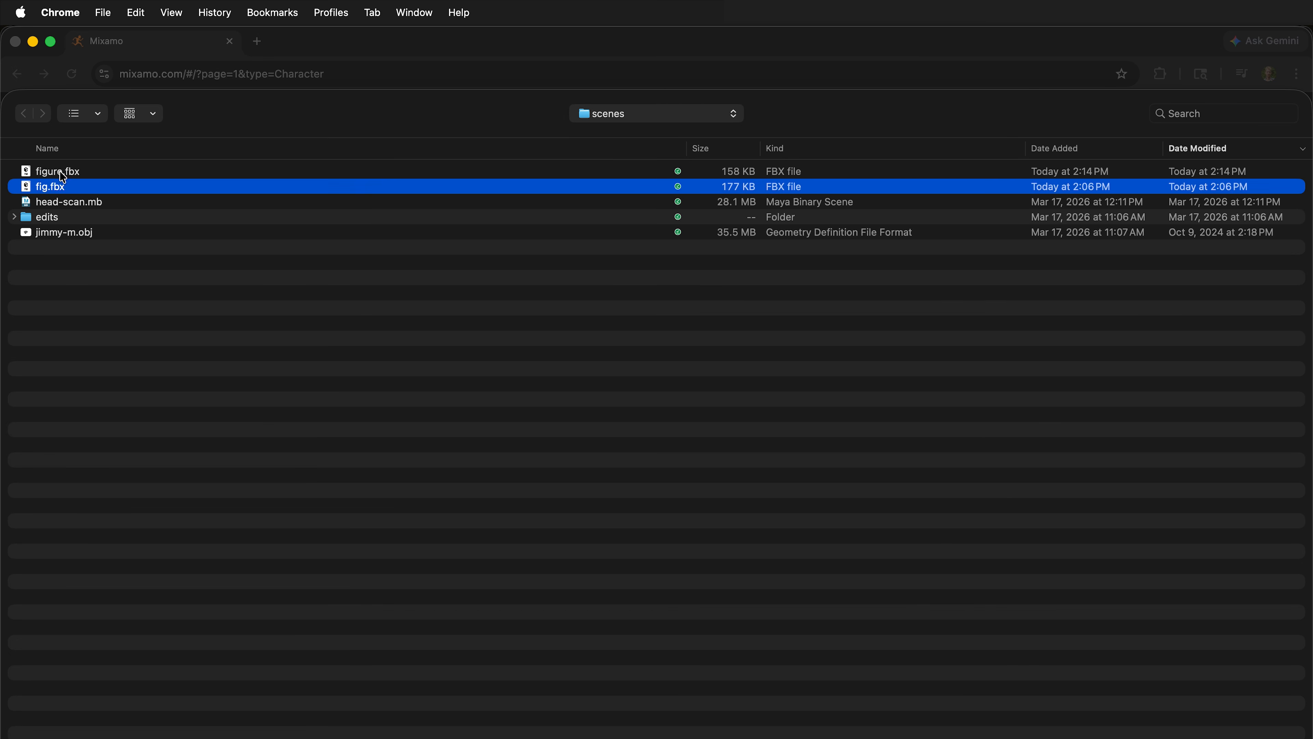
{"action": "left_click", "coordinate": [61, 171]}
{"action": "key", "text": "Return"}
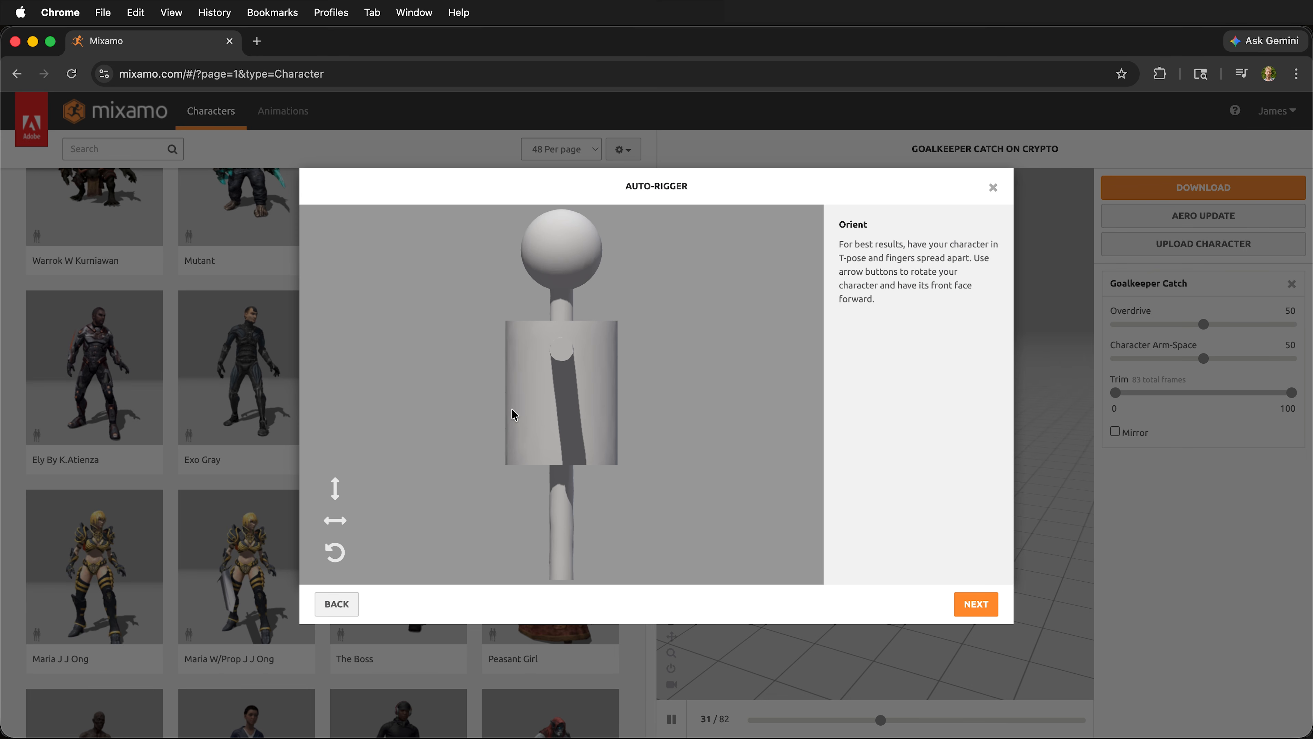
Step: Rotate the figure about the Y-axis to face forward, and place its chin, wrist, elbow, knee and groin markers with symmetry on
{"action": "left_click", "coordinate": [335, 520]}
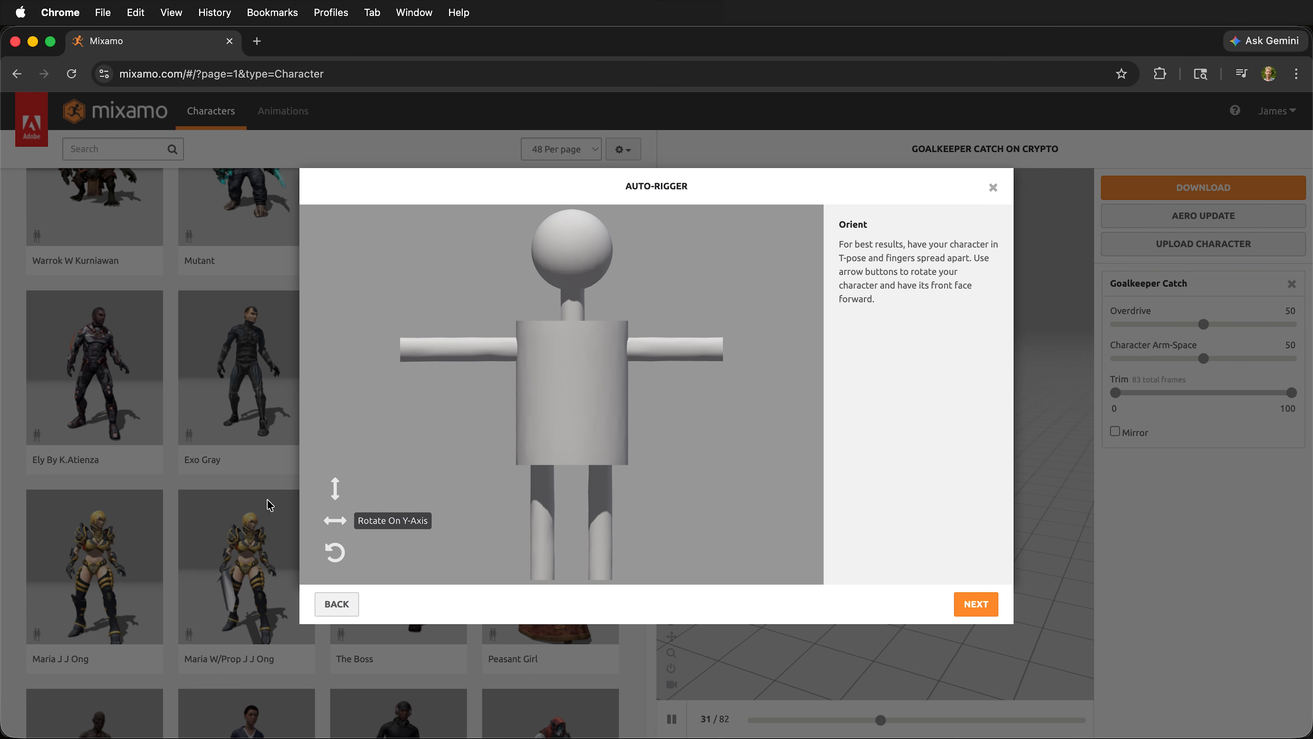
{"action": "left_click", "coordinate": [967, 608]}
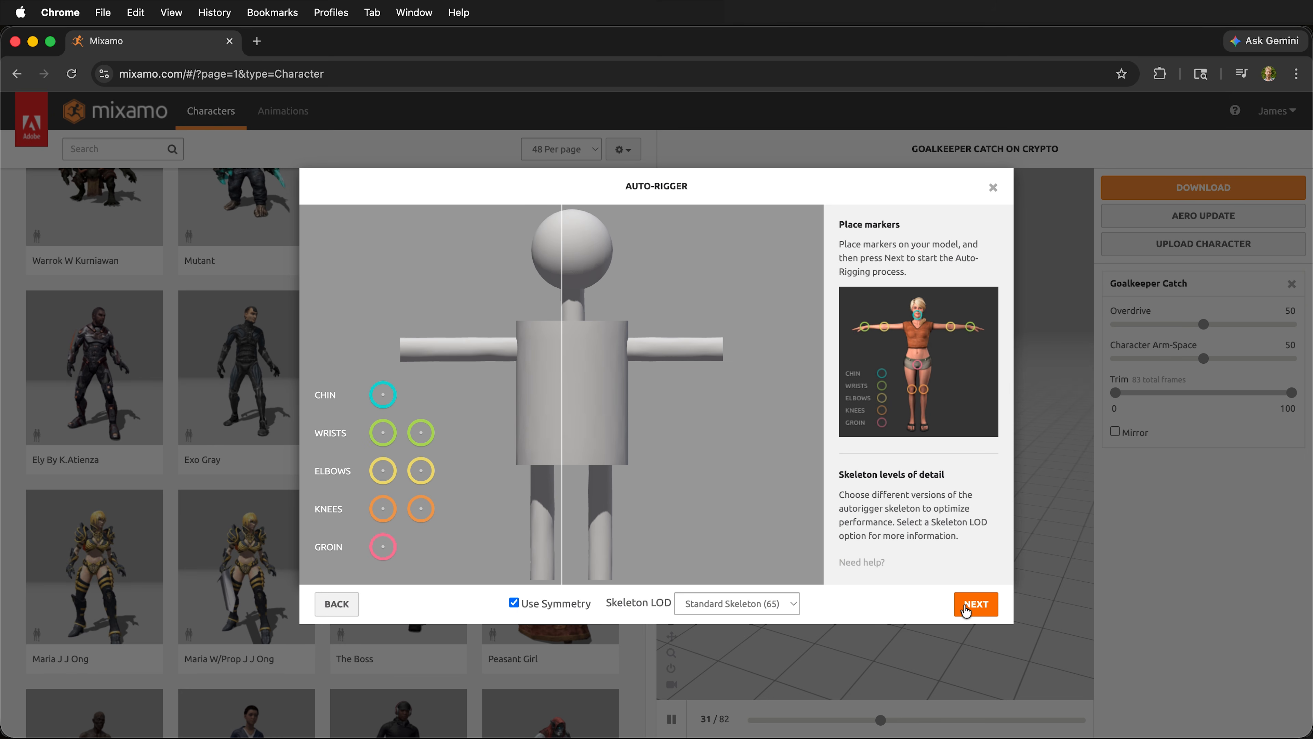
{"action": "left_click_drag", "start_coordinate": [383, 394], "coordinate": [570, 280]}
{"action": "left_click_drag", "start_coordinate": [380, 433], "coordinate": [417, 350]}
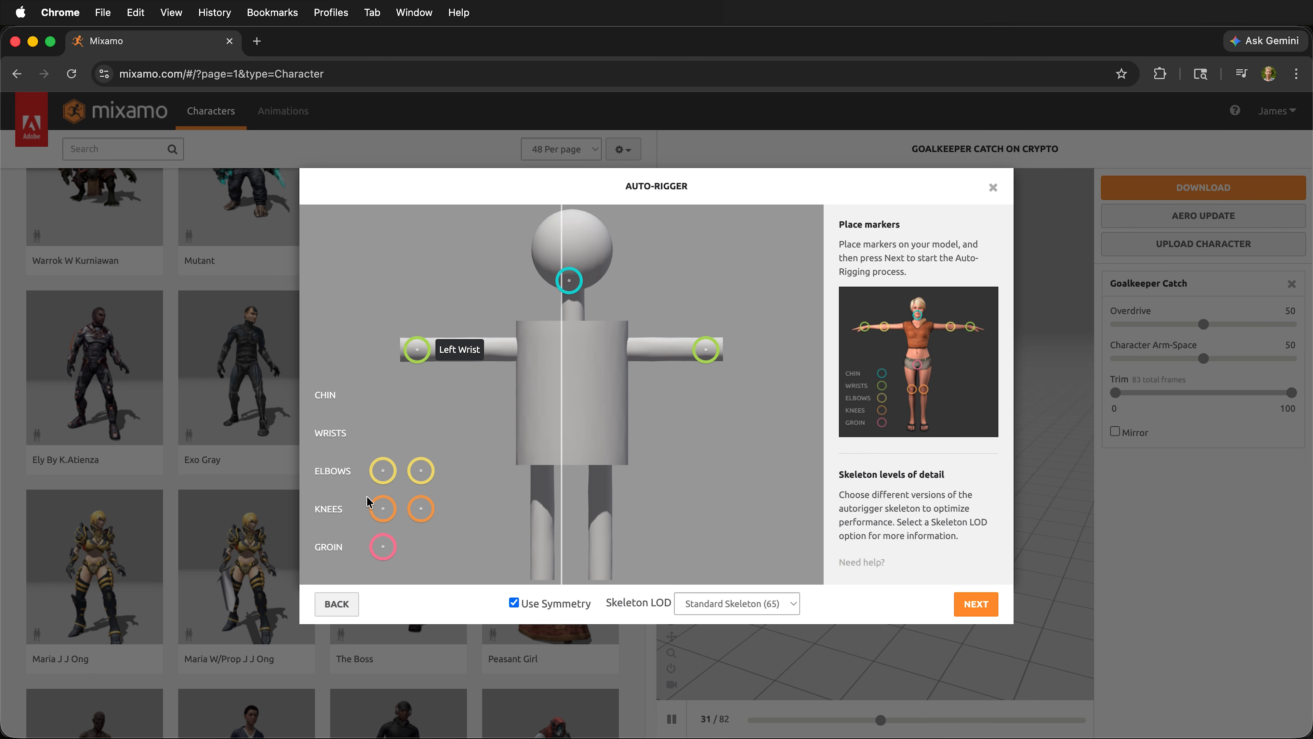
{"action": "mouse_move", "coordinate": [383, 470]}
{"action": "left_mouse_down"}
{"action": "mouse_move", "coordinate": [439, 435]}
{"action": "mouse_move", "coordinate": [476, 355]}
{"action": "mouse_move", "coordinate": [459, 354]}
{"action": "left_mouse_up"}
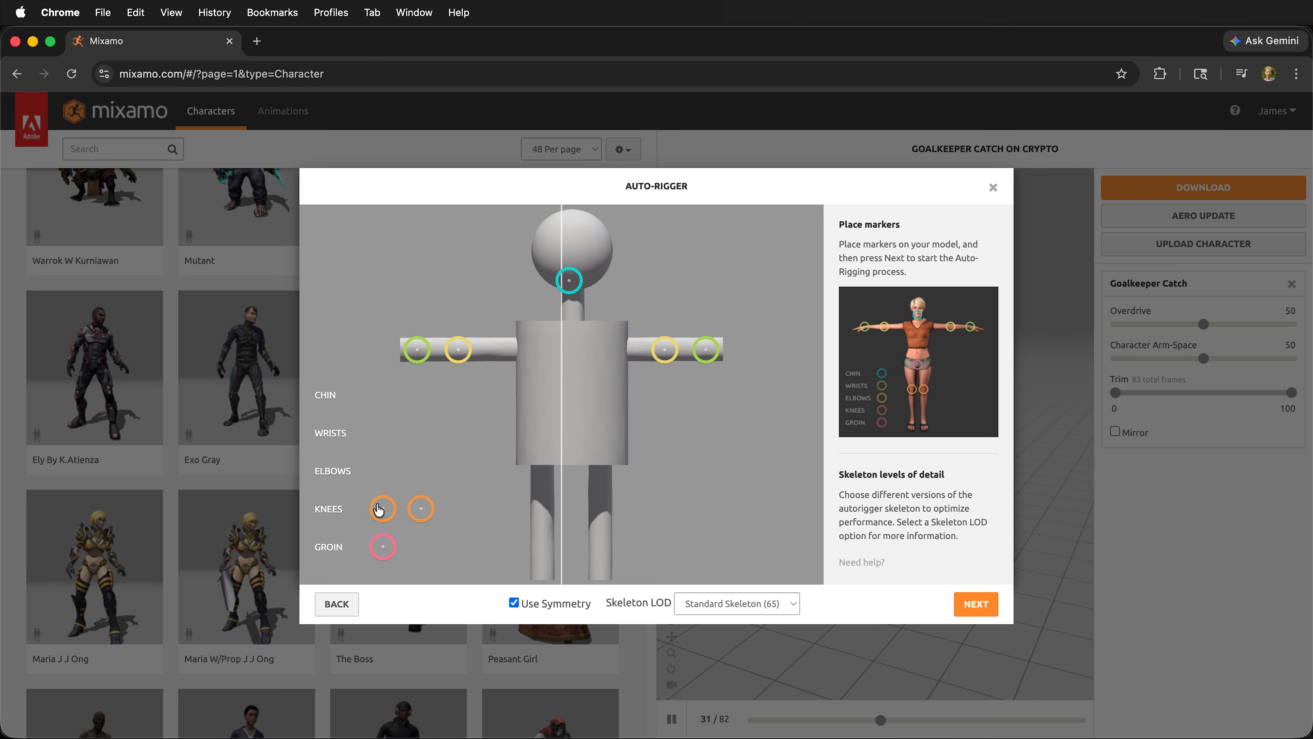
{"action": "mouse_move", "coordinate": [379, 510]}
{"action": "left_mouse_down"}
{"action": "mouse_move", "coordinate": [544, 471]}
{"action": "mouse_move", "coordinate": [543, 533]}
{"action": "mouse_move", "coordinate": [543, 520]}
{"action": "left_mouse_up"}
{"action": "mouse_move", "coordinate": [390, 555]}
{"action": "left_mouse_down"}
{"action": "mouse_move", "coordinate": [544, 437]}
{"action": "mouse_move", "coordinate": [549, 462]}
{"action": "mouse_move", "coordinate": [571, 463]}
{"action": "left_mouse_up"}
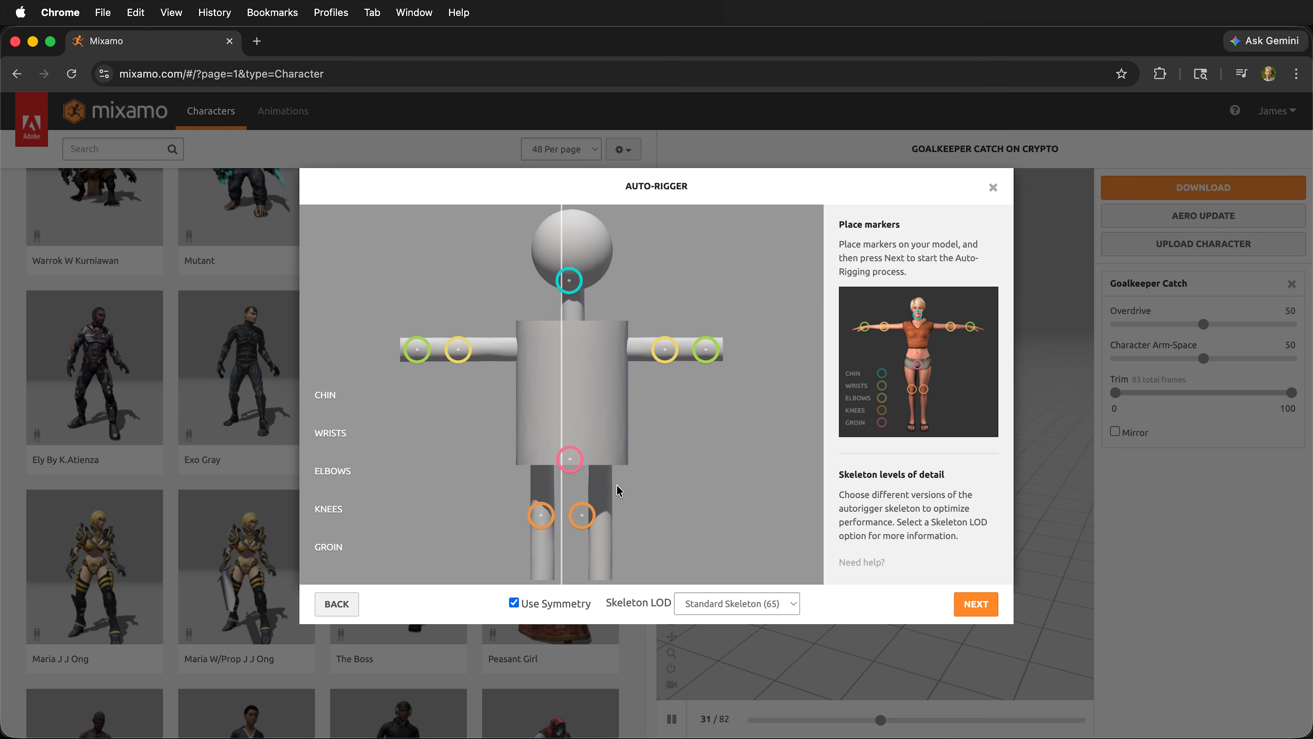
Step: Turn off marker symmetry and fine-tune one knee marker, the arm markers on the same side, and the chin marker individually
{"action": "left_click", "coordinate": [515, 607]}
{"action": "left_click_drag", "start_coordinate": [590, 518], "coordinate": [601, 515]}
{"action": "left_click_drag", "start_coordinate": [672, 350], "coordinate": [707, 353]}
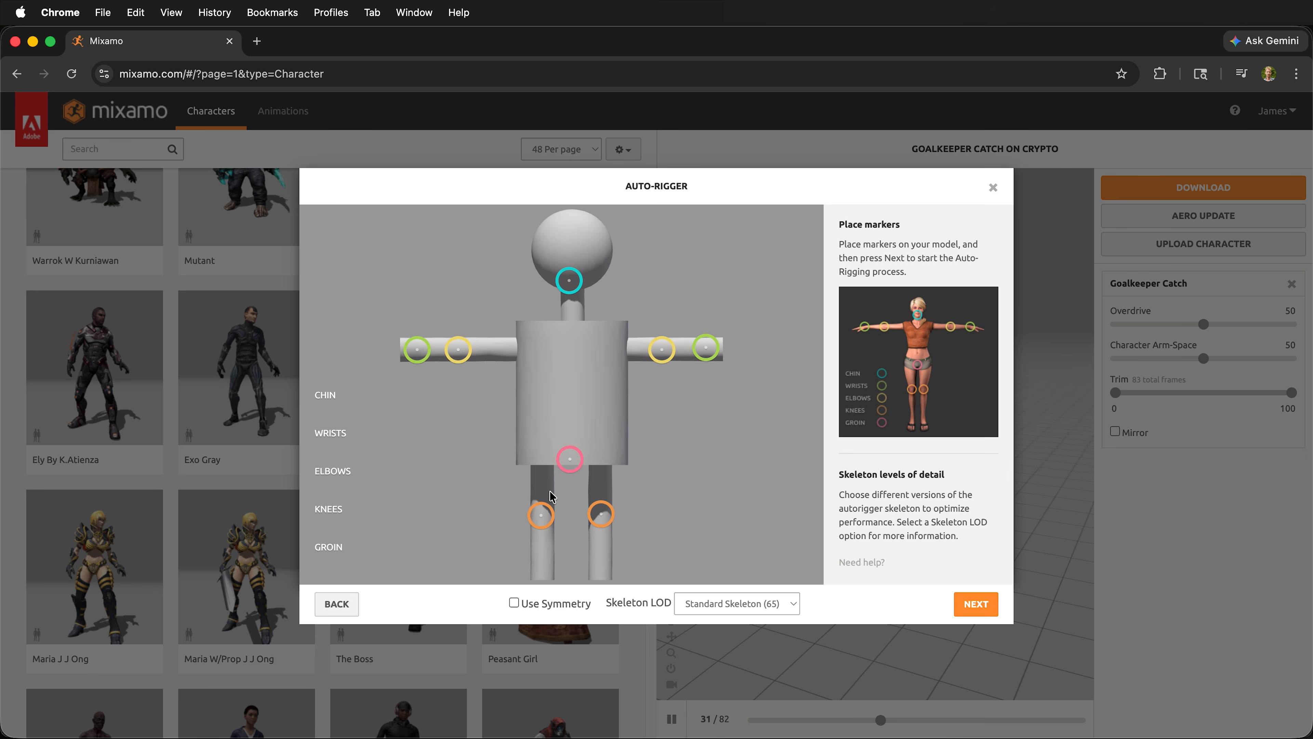
{"action": "left_click_drag", "start_coordinate": [570, 292], "coordinate": [571, 289]}
Step: Auto-rig the figure with the No Fingers (25) skeleton and accept it as the current character
{"action": "left_click", "coordinate": [770, 604]}
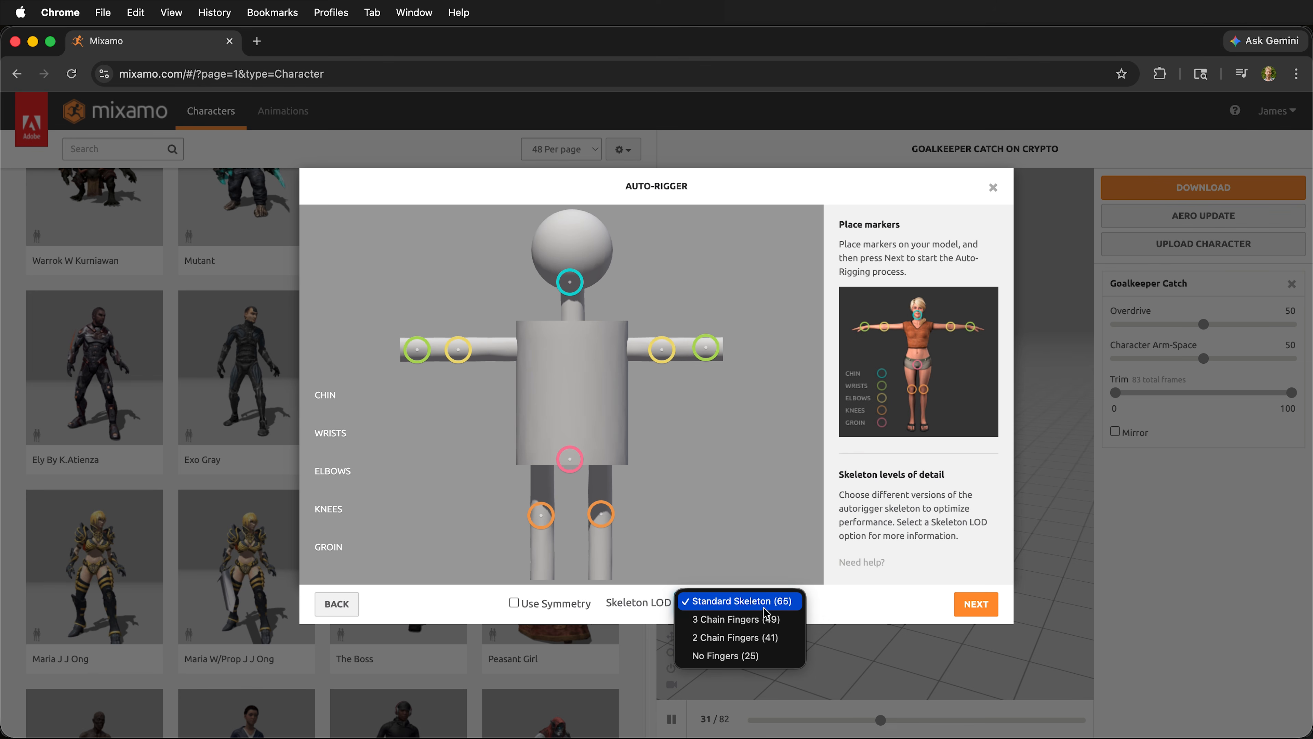
{"action": "left_click", "coordinate": [764, 657]}
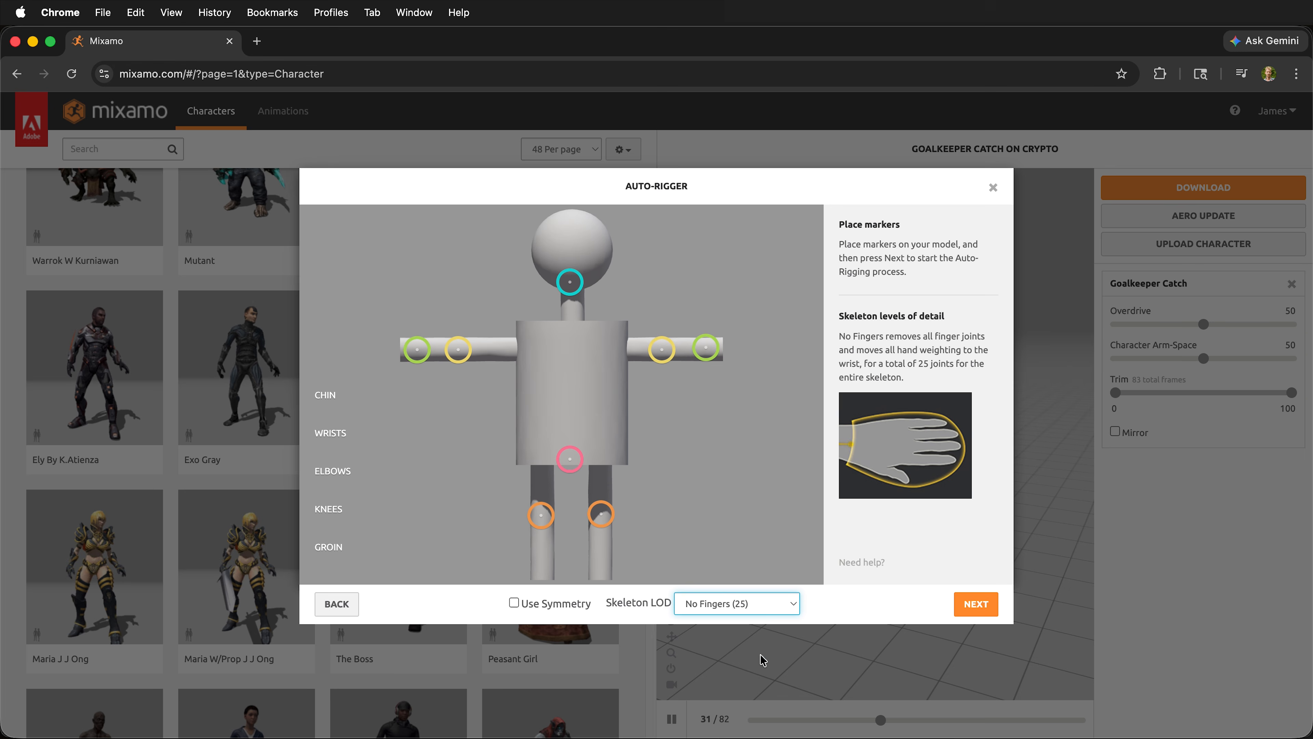
{"action": "left_click", "coordinate": [977, 610]}
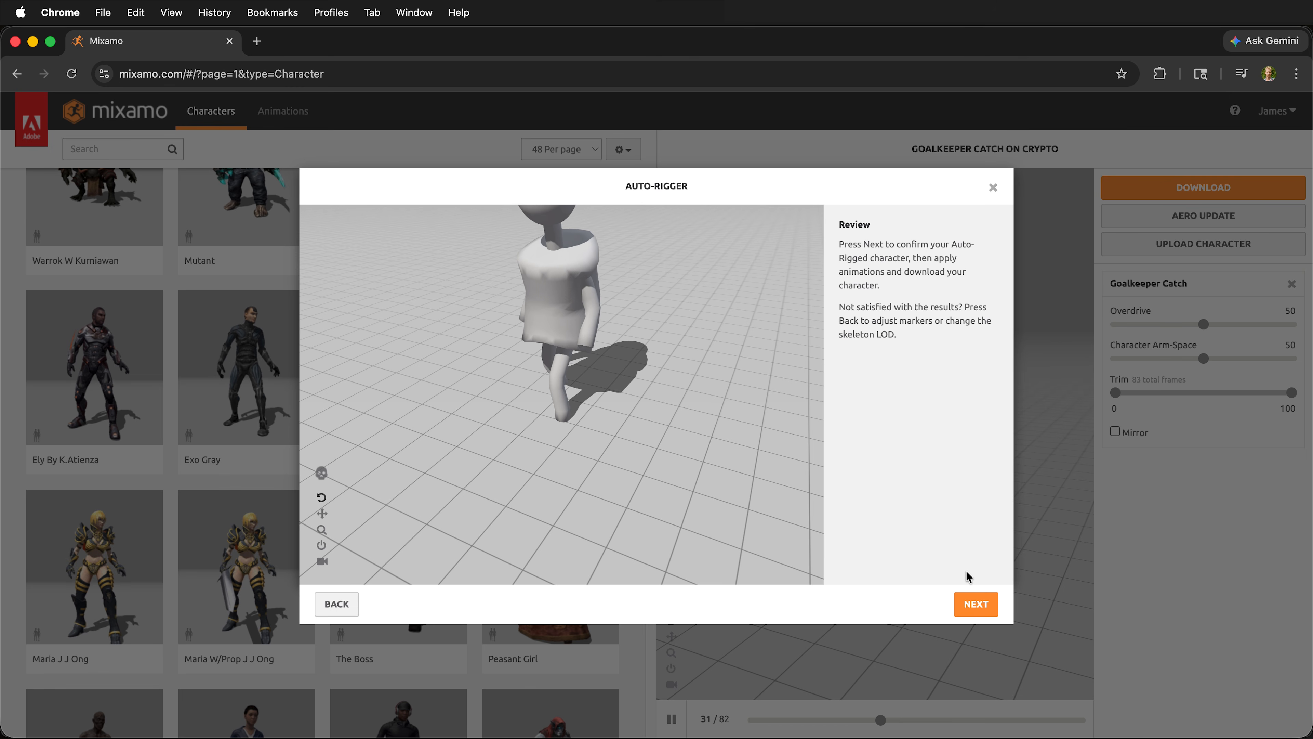
{"action": "left_click", "coordinate": [983, 616]}
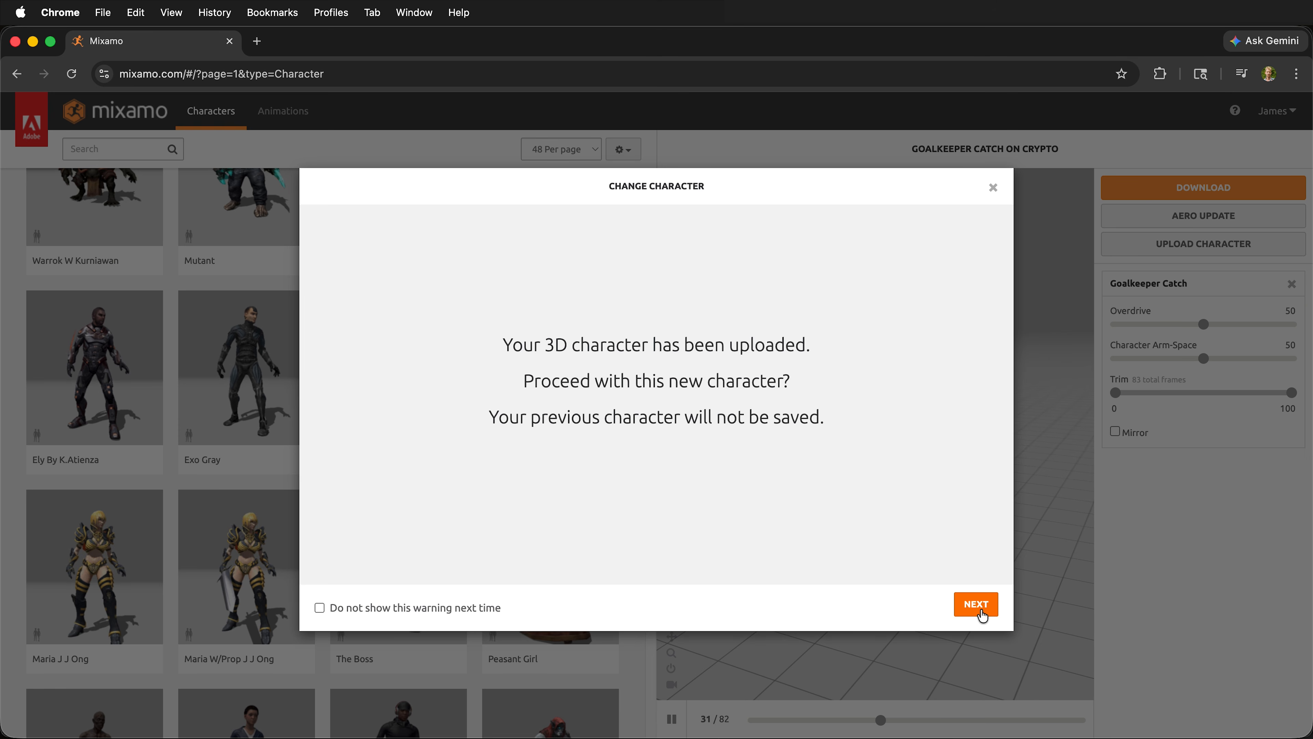
{"action": "left_click", "coordinate": [976, 605]}
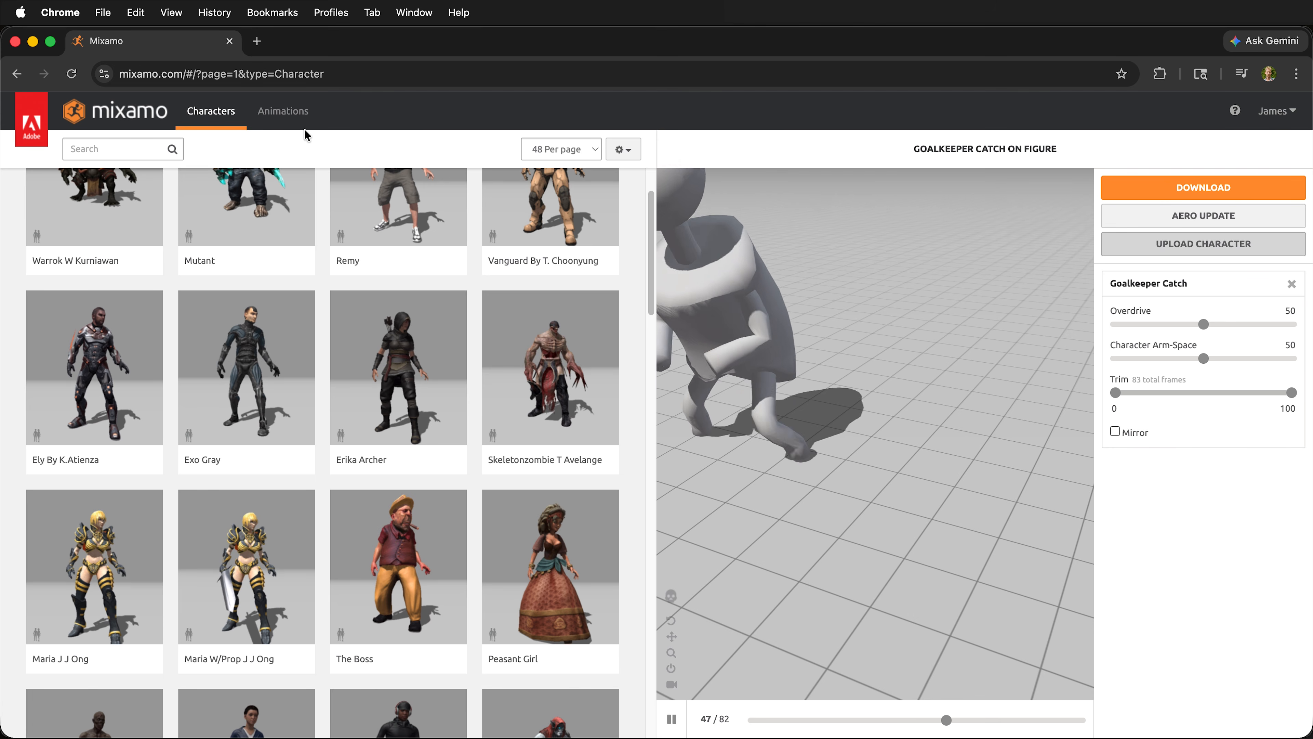
Step: Apply the Reloading animation to the figure and download it as FBX Binary with skin, 30 frames per second and no keyframe reduction
{"action": "left_click", "coordinate": [290, 119]}
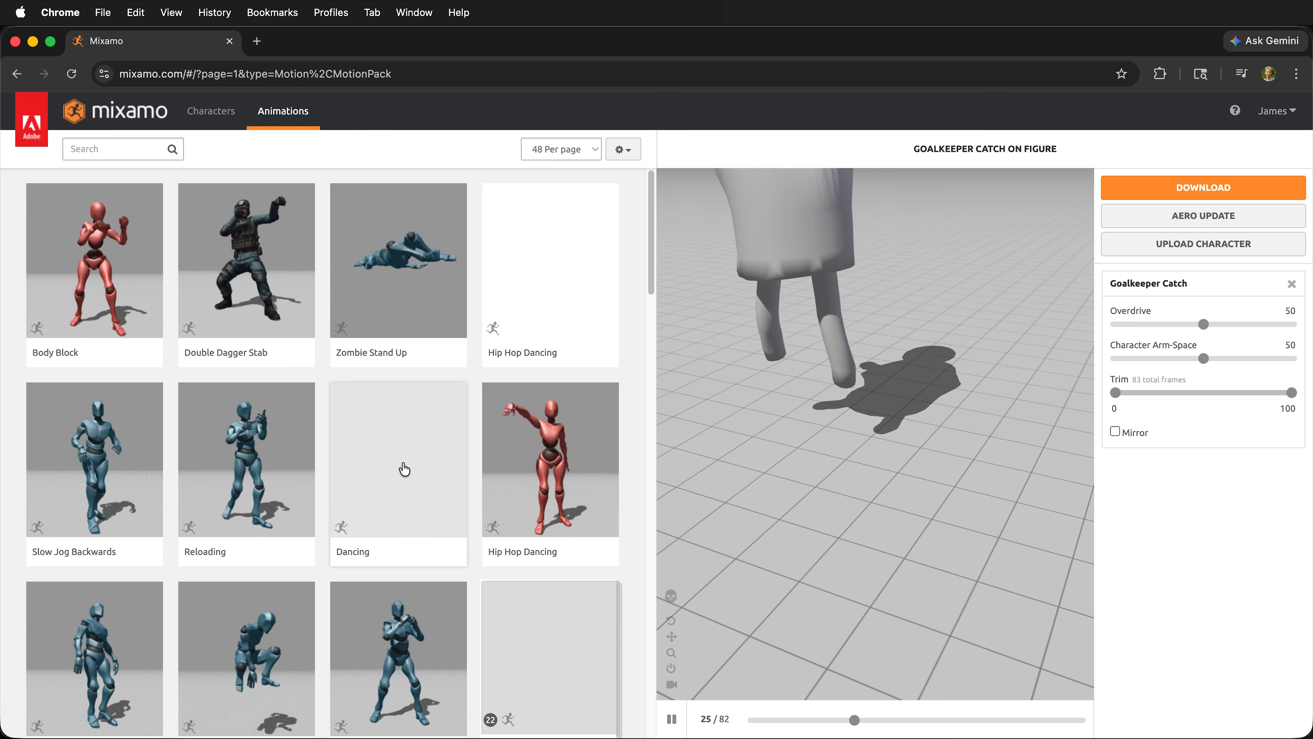
{"action": "left_click", "coordinate": [282, 467]}
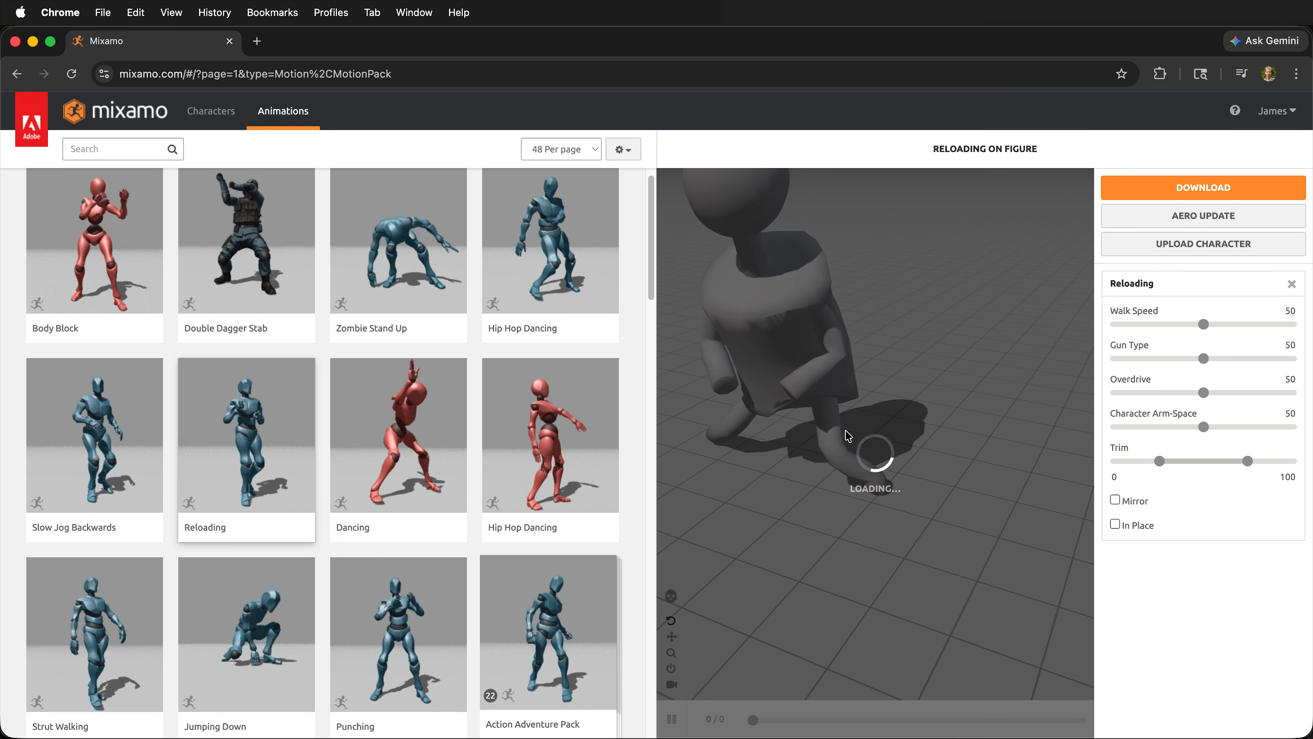
{"action": "left_click", "coordinate": [1236, 110]}
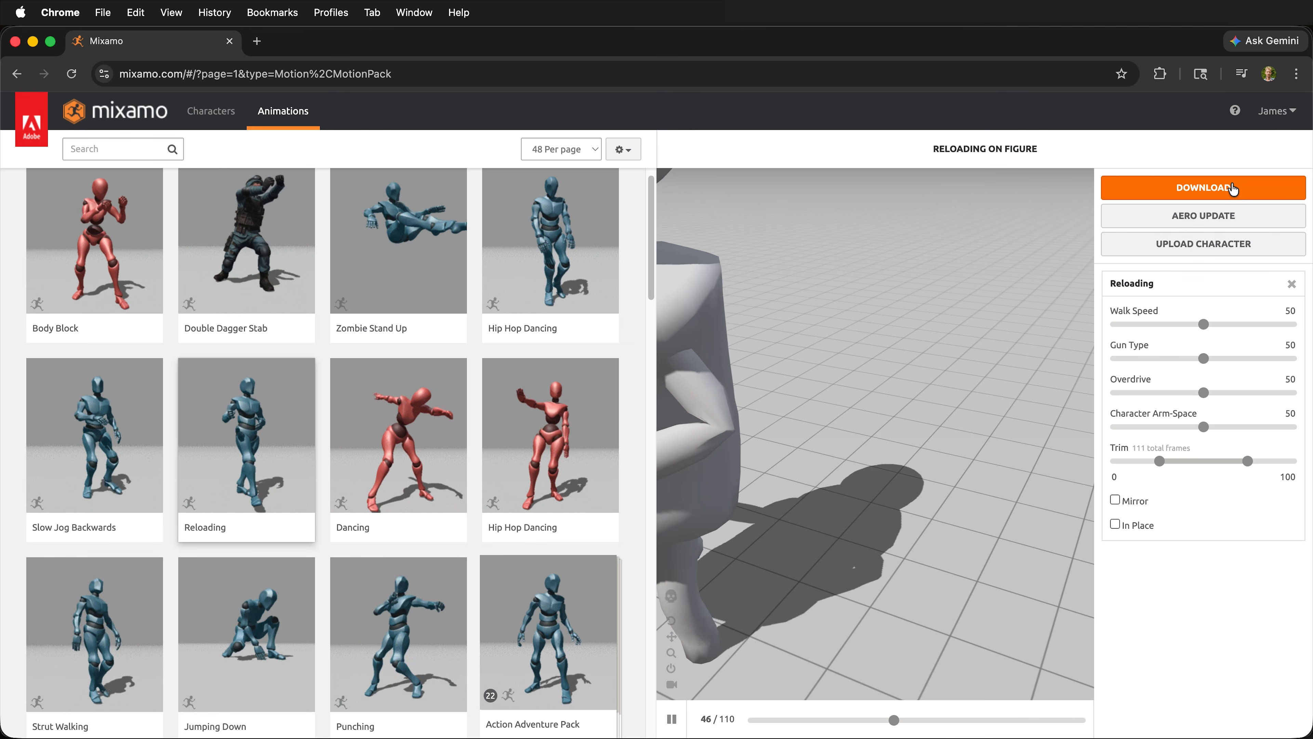
{"action": "left_click", "coordinate": [1204, 188]}
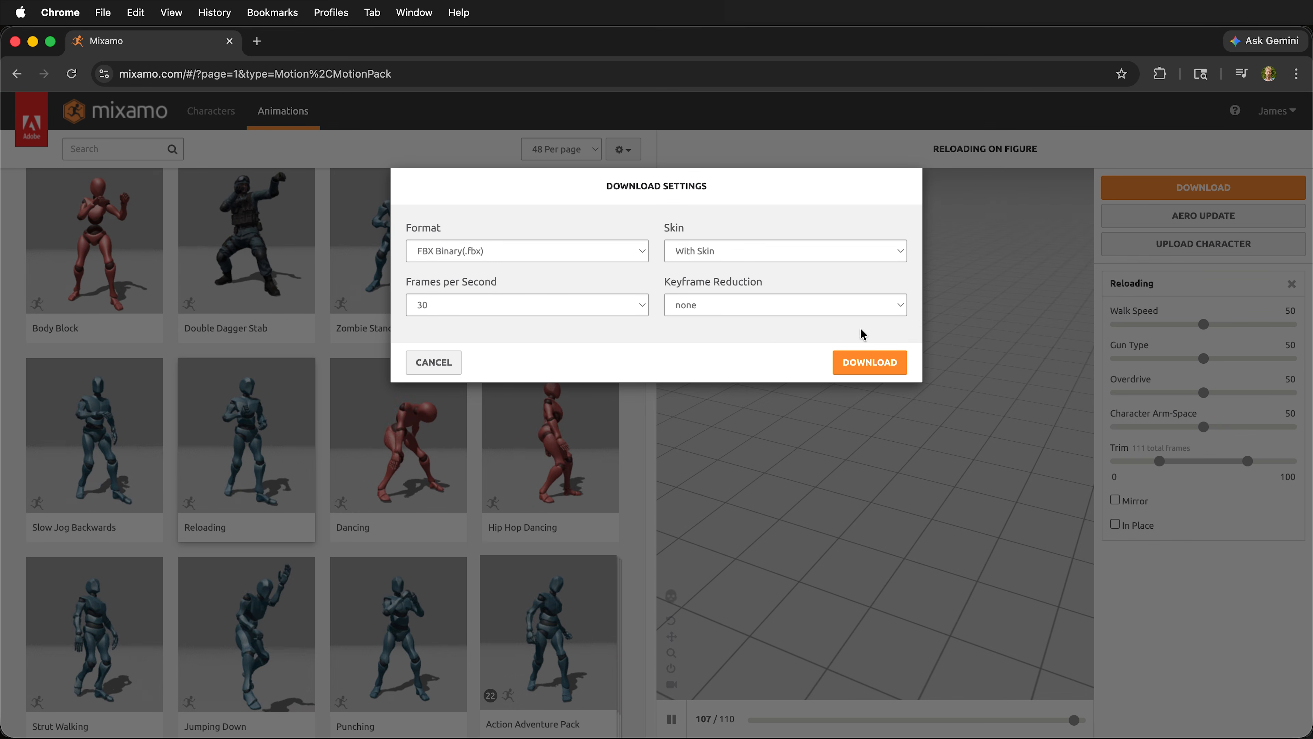
{"action": "left_click", "coordinate": [889, 369]}
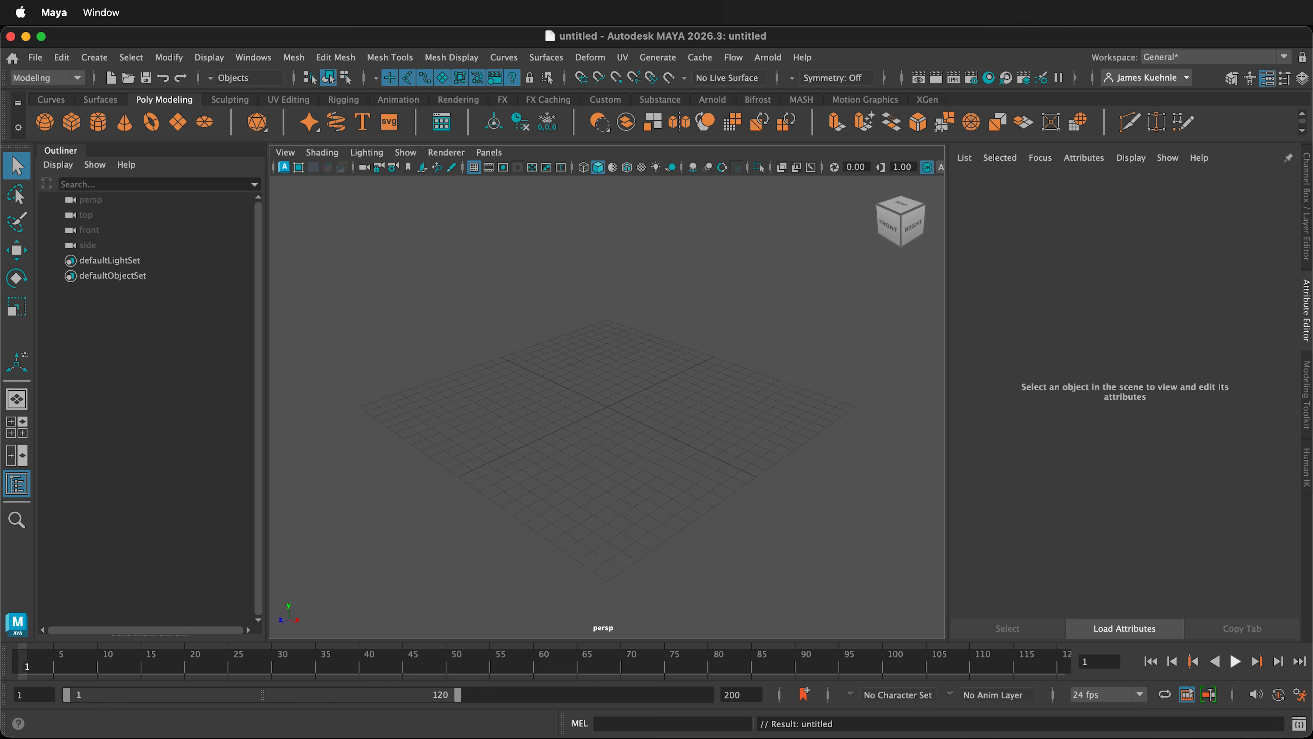
Step: Switch to Maya and play back the imported rigged figure's animation, examining its motion from different angles
{"action": "left_click_drag", "start_coordinate": [557, 364], "coordinate": [600, 388]}
{"action": "scroll", "coordinate": [600, 385], "scroll_direction": "up", "scroll_amount": 4}
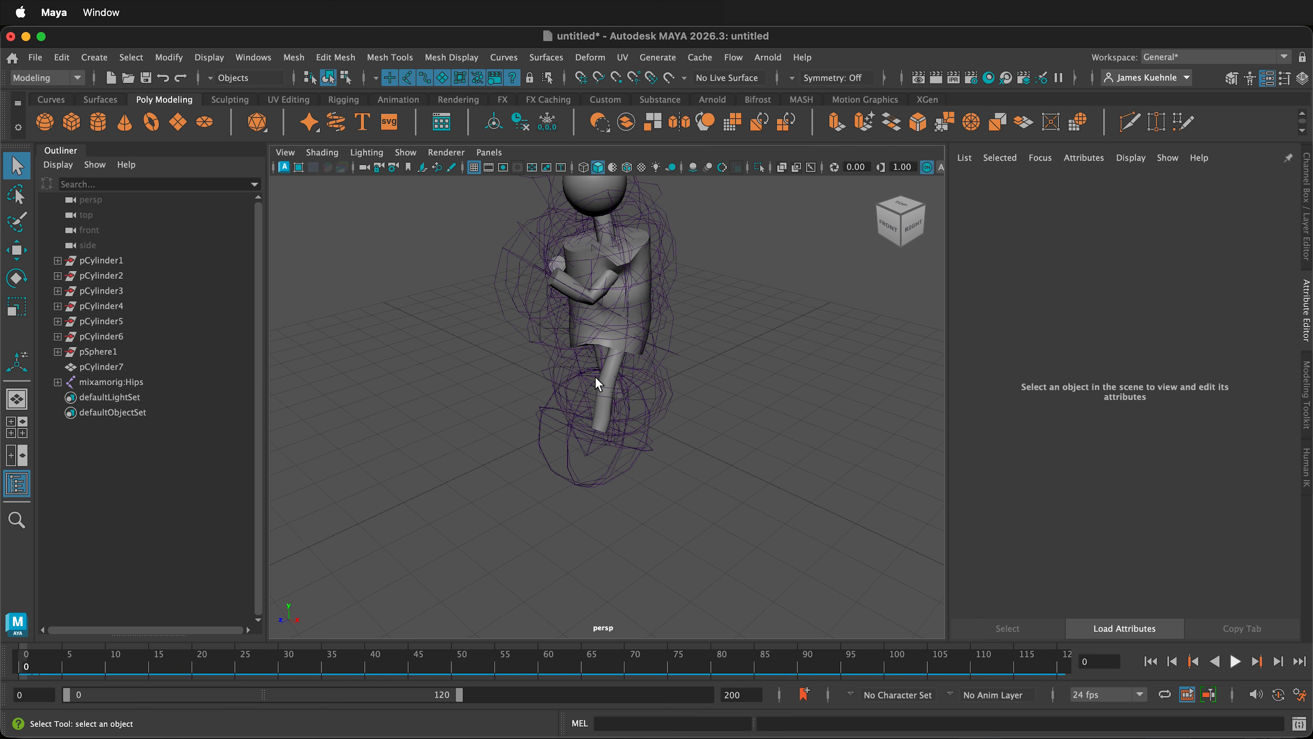
{"action": "left_click", "coordinate": [1236, 662]}
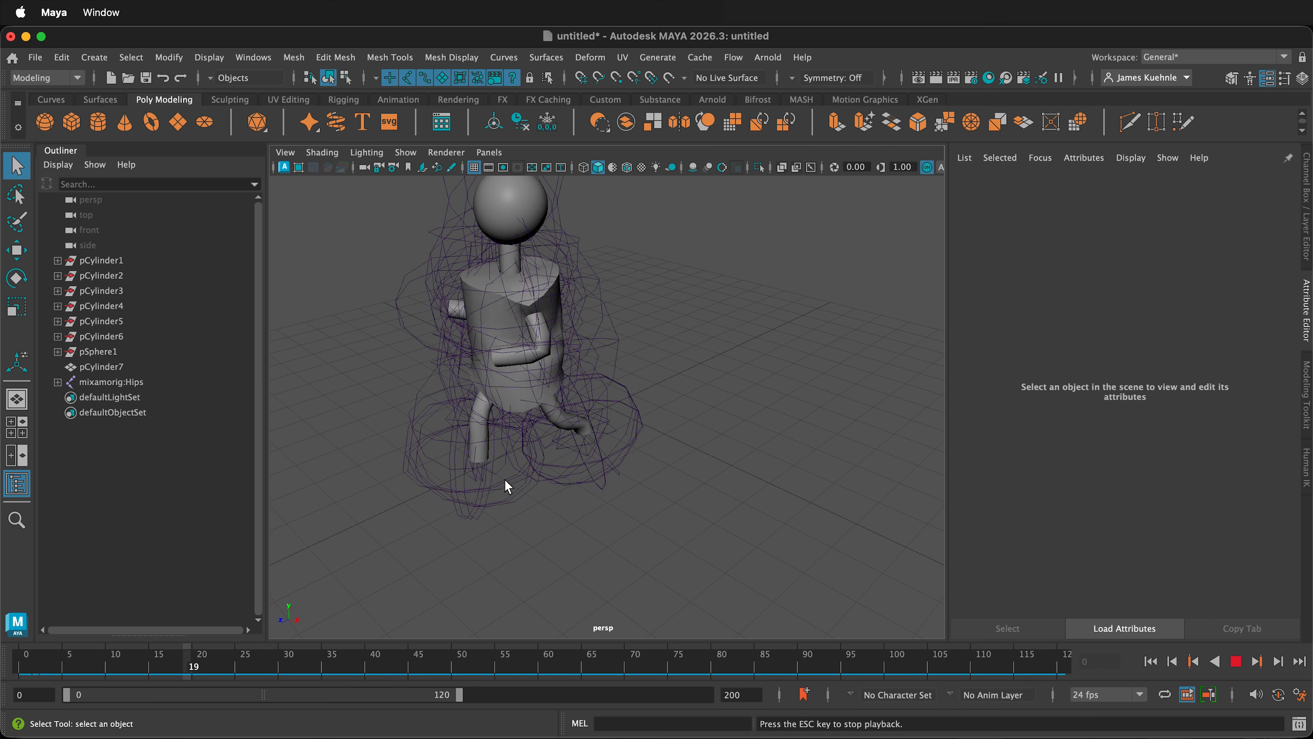
{"action": "left_click_drag", "start_coordinate": [468, 470], "coordinate": [655, 371], "text": "alt"}
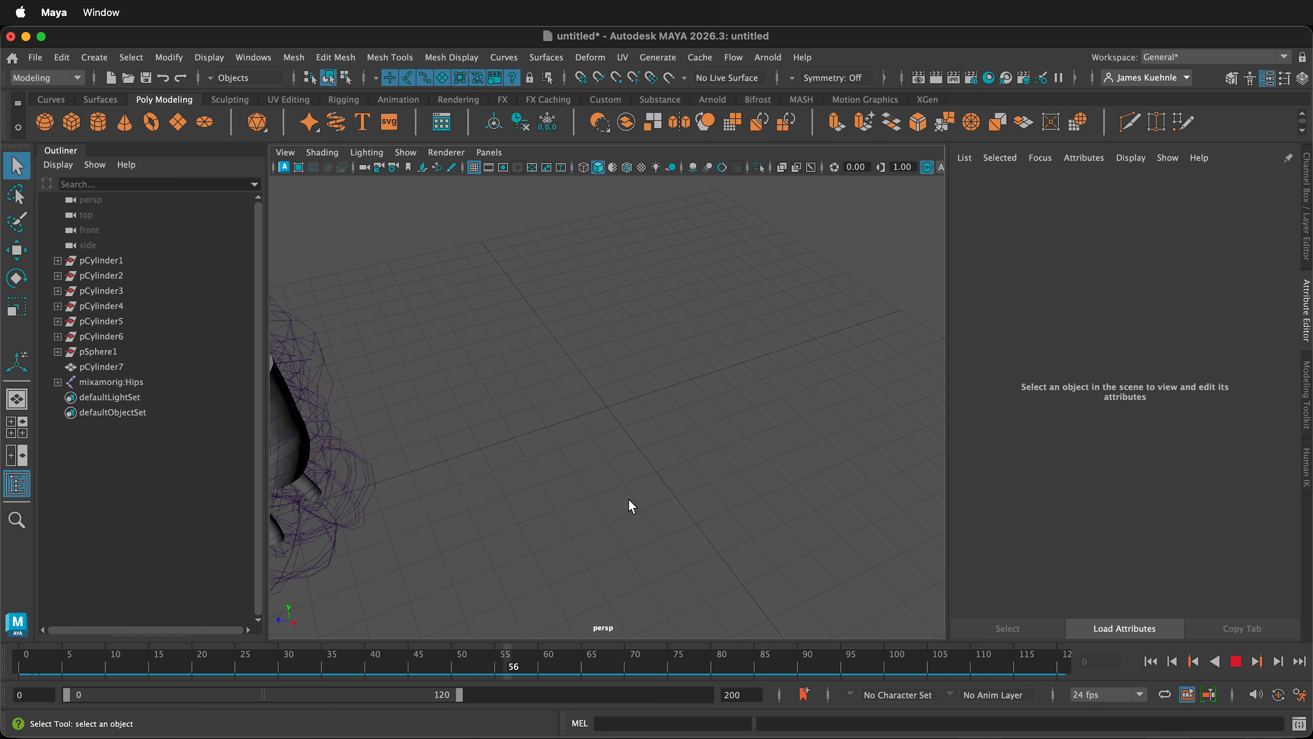